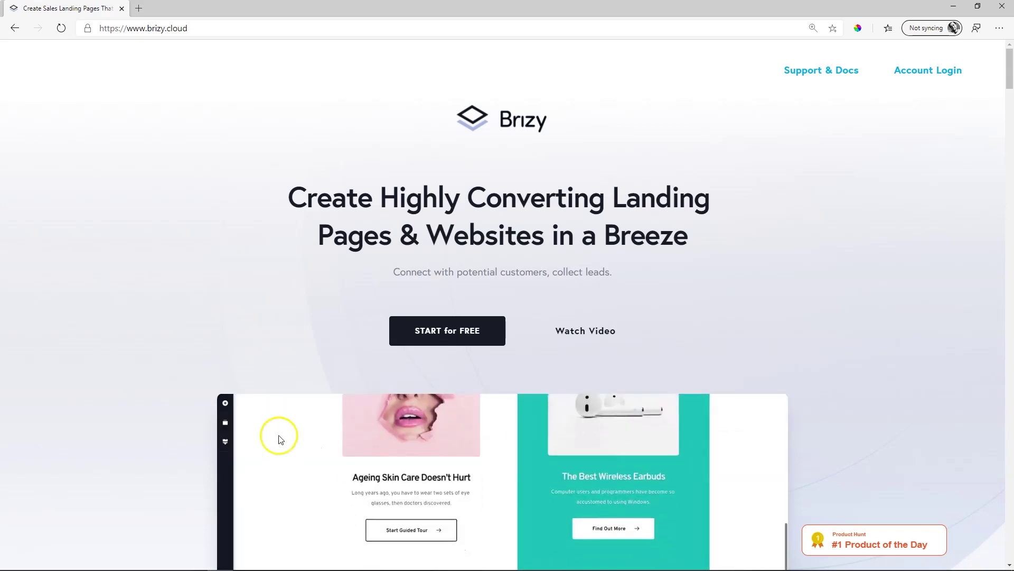
# Log in through the homepage's Account Login link and scroll the projects dashboard.
pyautogui.click(930, 72)
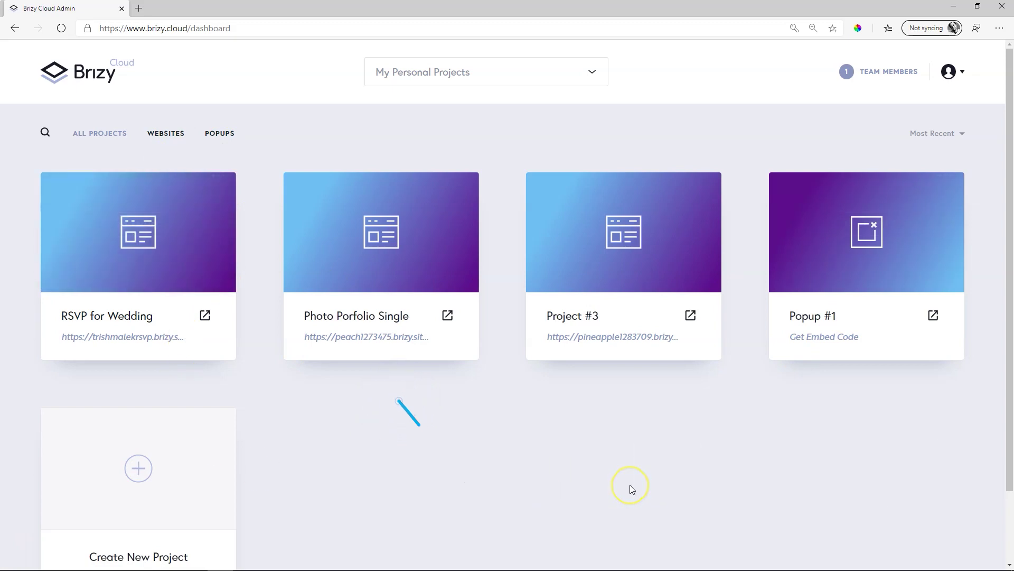
pyautogui.scroll(-2, 630, 484)
pyautogui.click(139, 390)
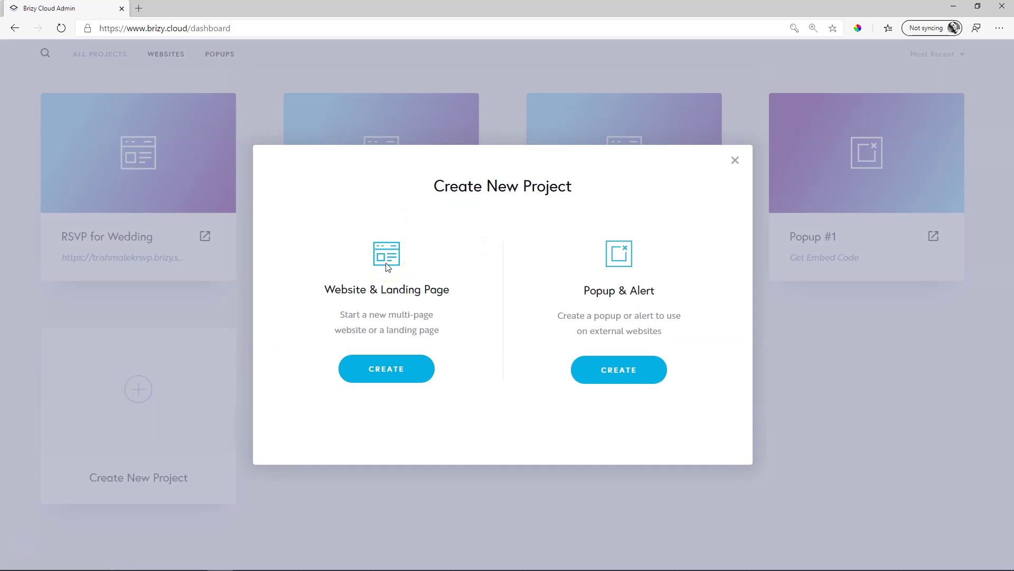
pyautogui.click(735, 160)
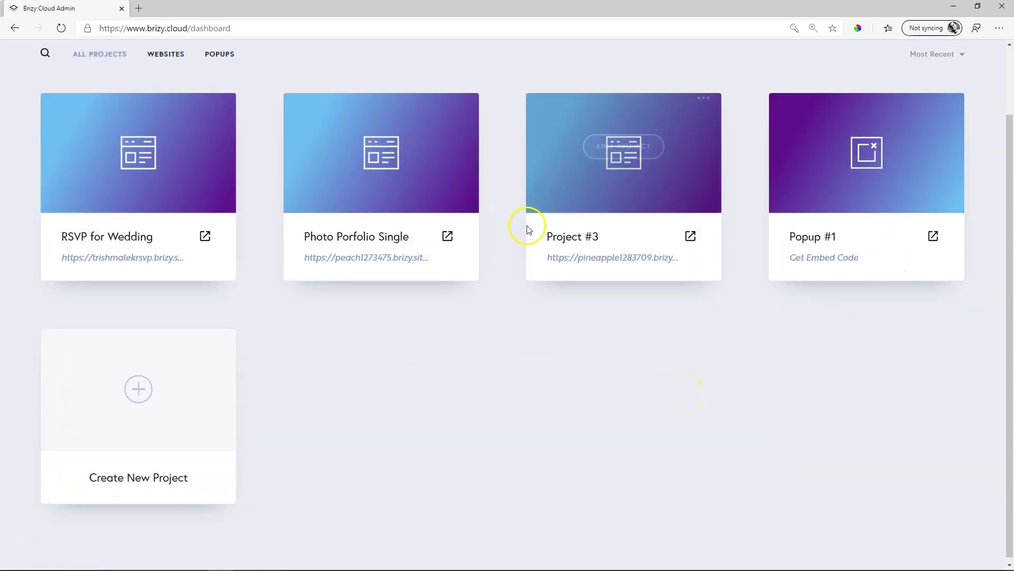
pyautogui.moveTo(621, 157)
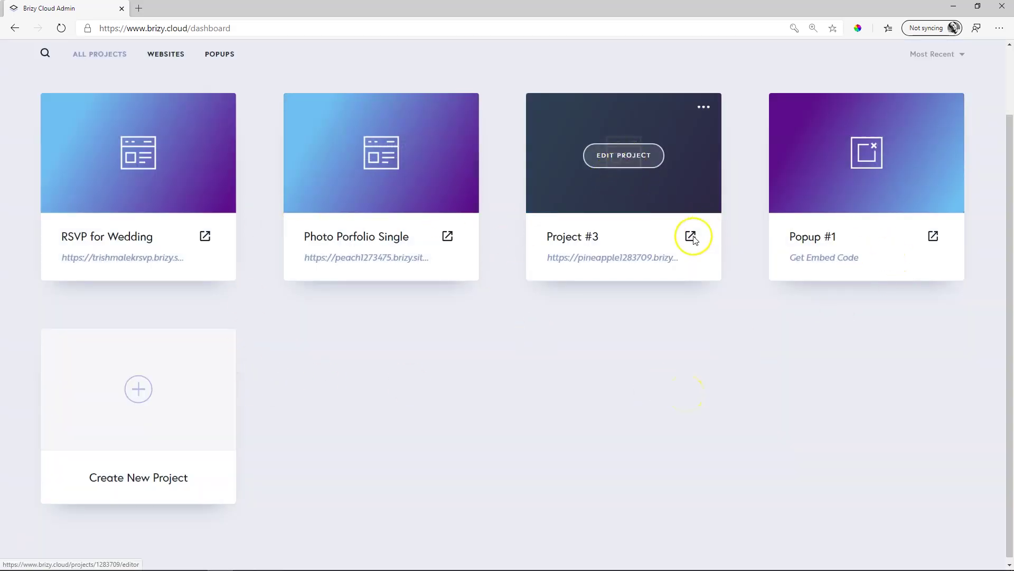
pyautogui.click(449, 237)
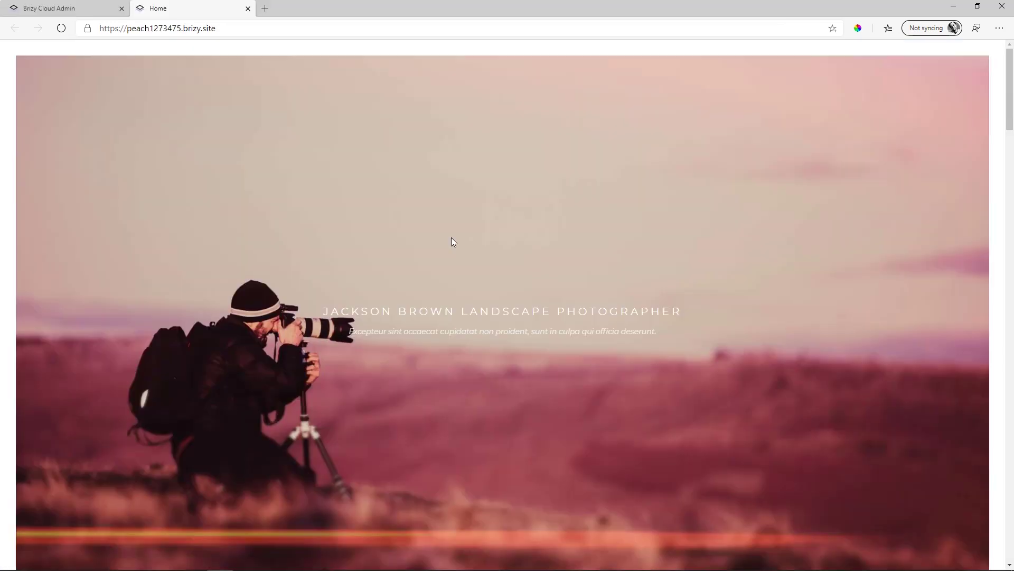
pyautogui.scroll(-20, 474, 244)
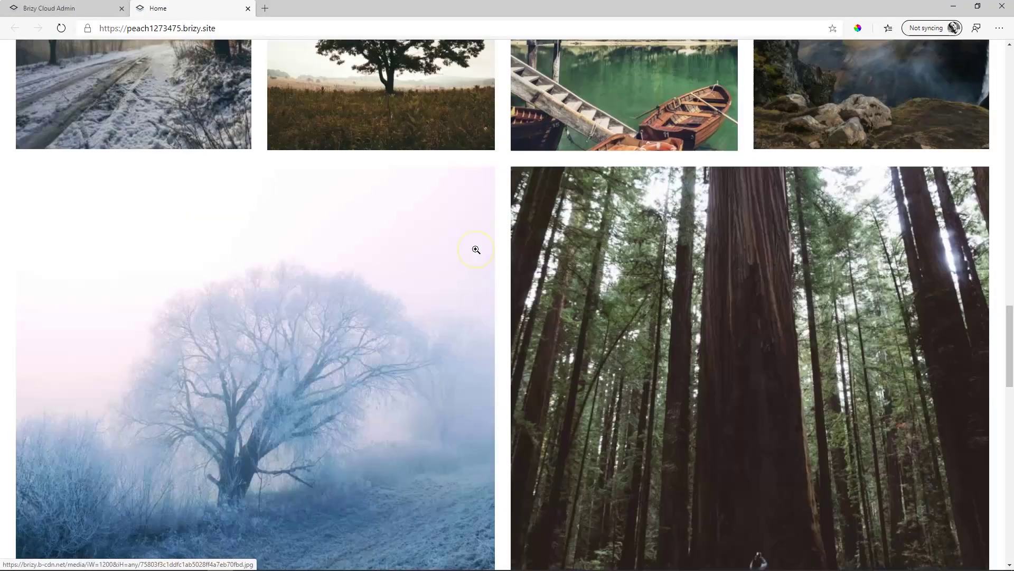
pyautogui.scroll(-10, 476, 249)
pyautogui.click(248, 9)
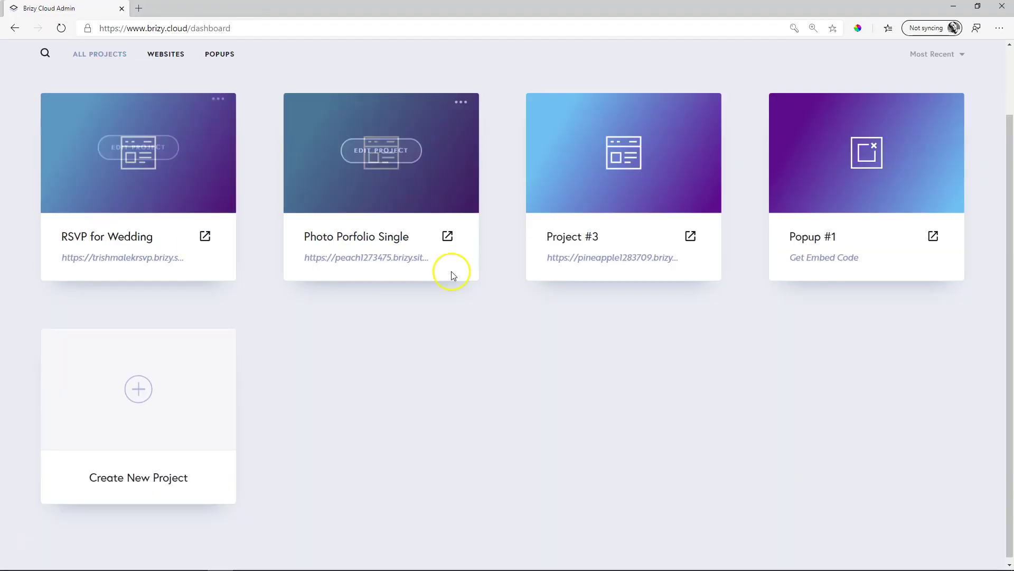
pyautogui.click(373, 259)
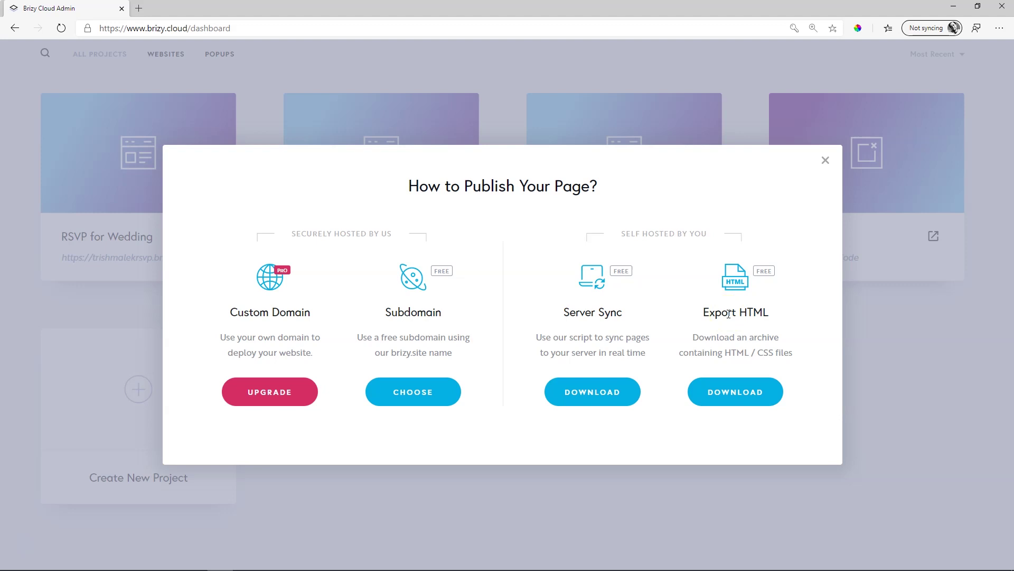
pyautogui.click(826, 161)
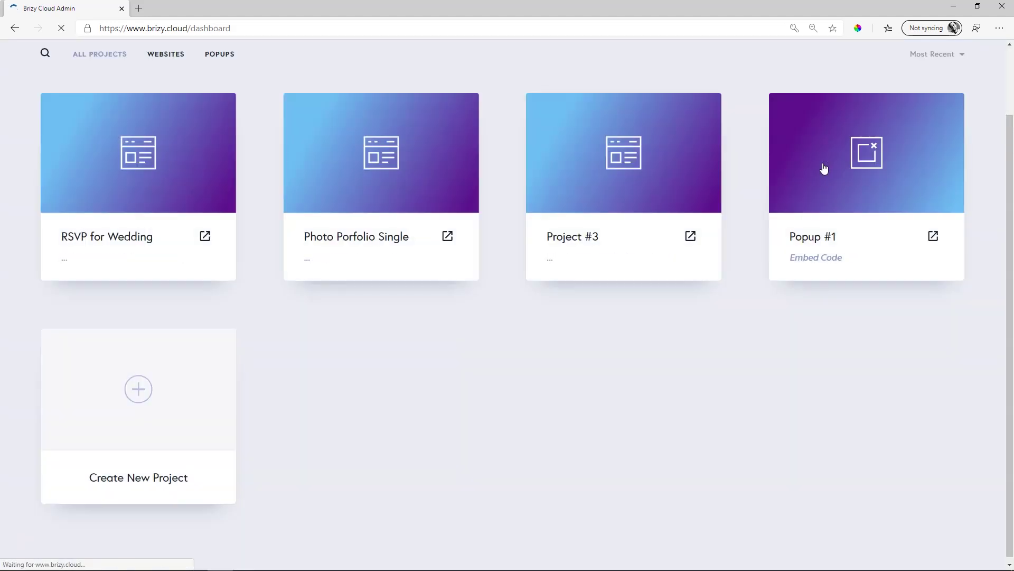
pyautogui.scroll(2, 887, 302)
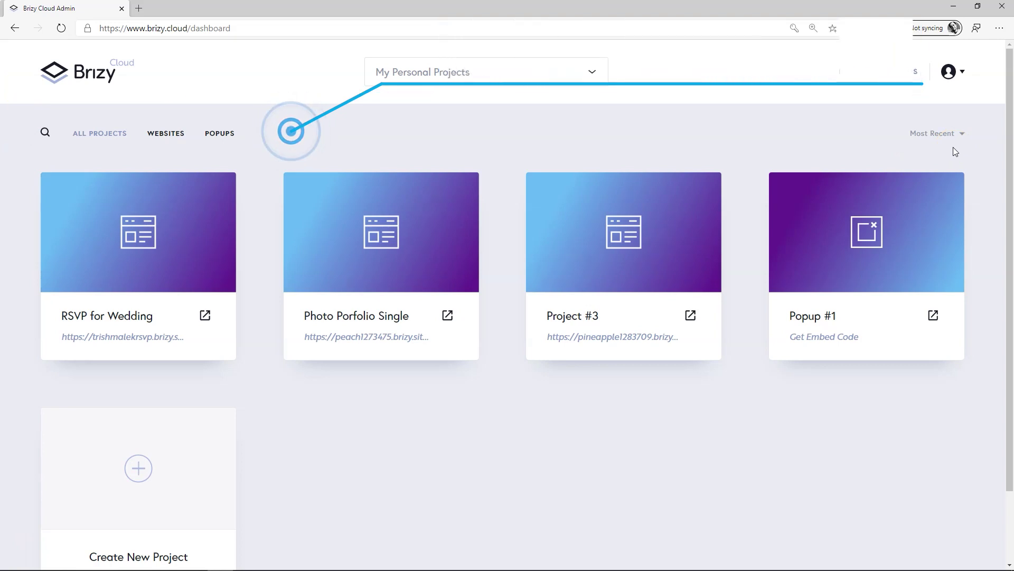
pyautogui.click(172, 136)
pyautogui.click(226, 136)
pyautogui.click(105, 136)
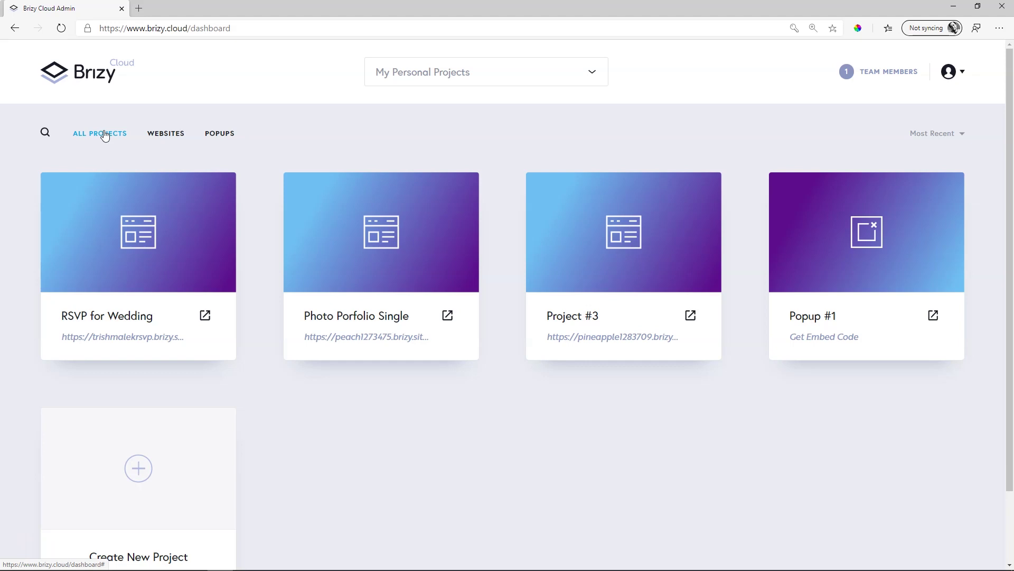
pyautogui.click(45, 132)
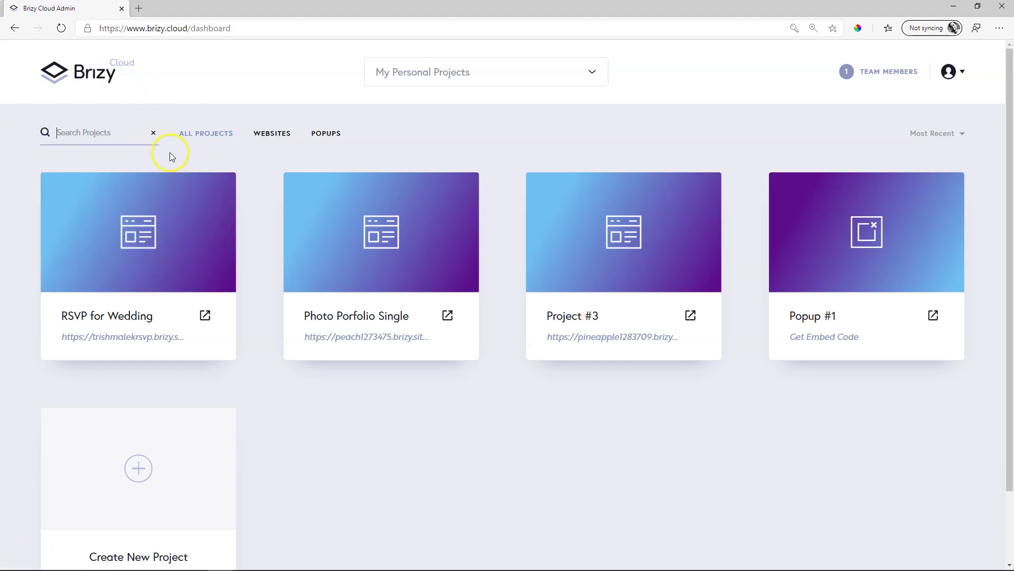
pyautogui.click(184, 134)
pyautogui.click(959, 138)
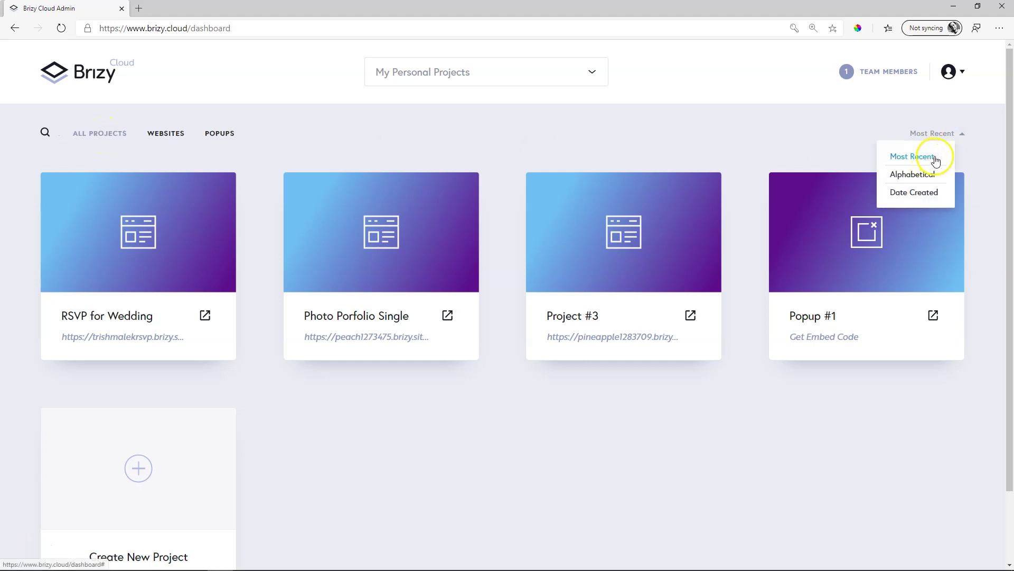
pyautogui.click(981, 197)
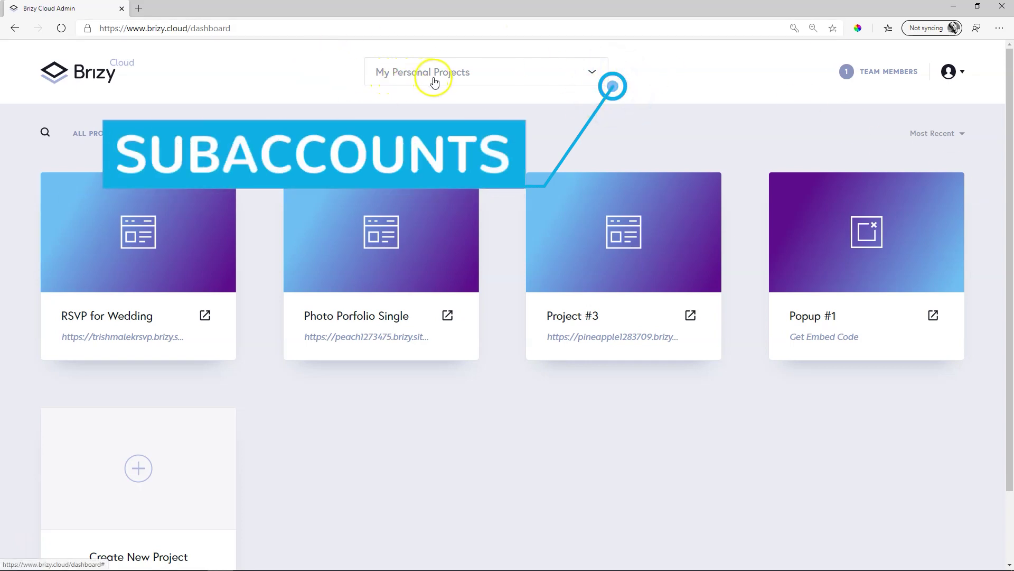
# Open the accounts and subaccounts list, try adding a subaccount, then close the list.
pyautogui.click(591, 78)
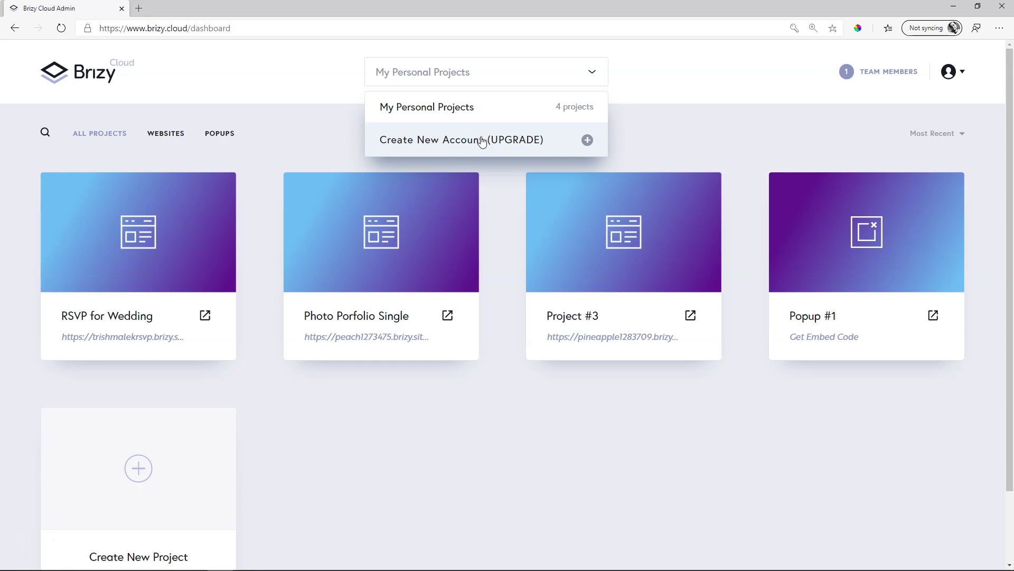
pyautogui.click(468, 144)
pyautogui.moveTo(382, 349)
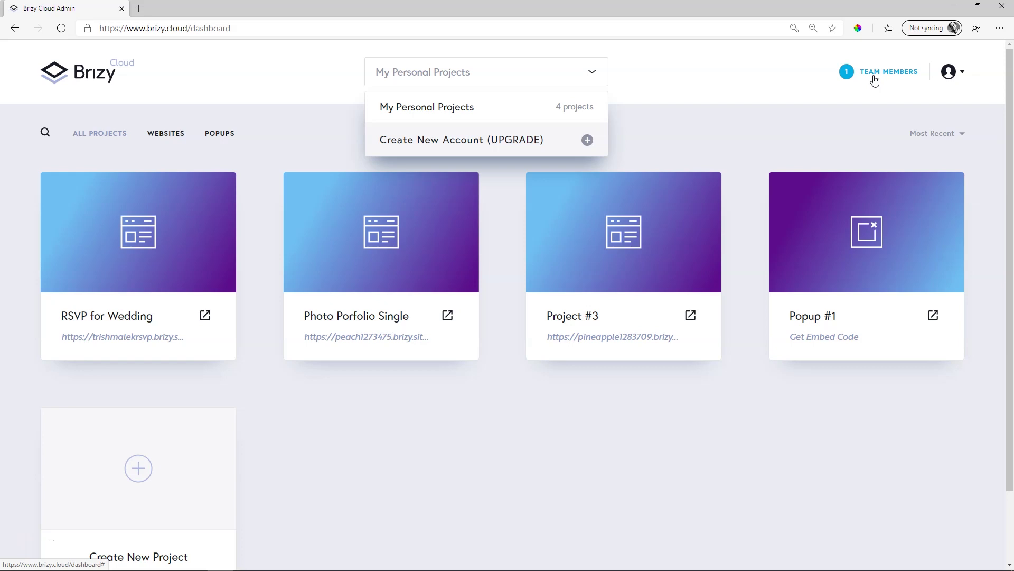
pyautogui.click(803, 435)
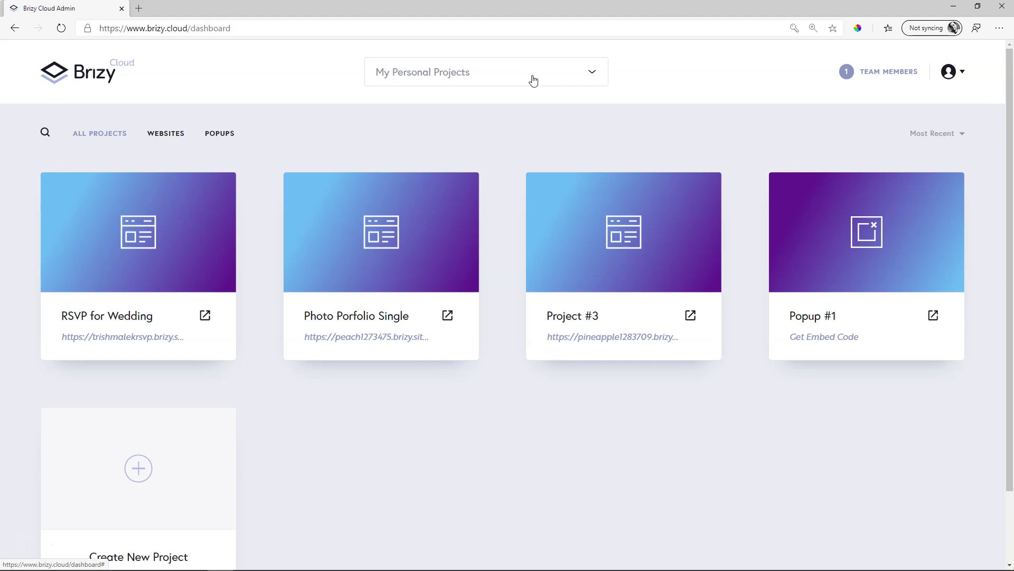
# Create a Website & Landing Page project and open Project #4 in the page editor.
pyautogui.click(140, 468)
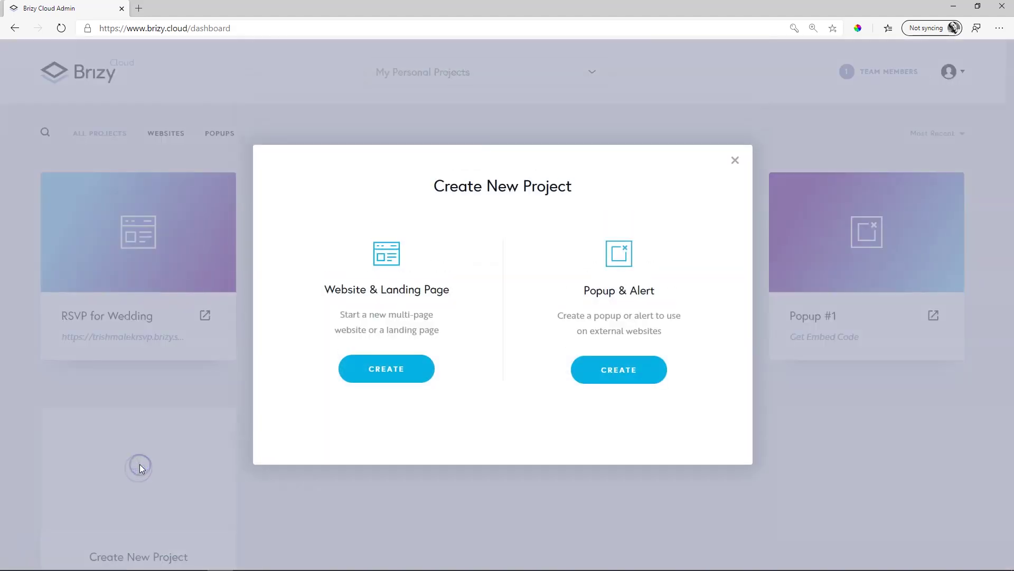
pyautogui.click(406, 372)
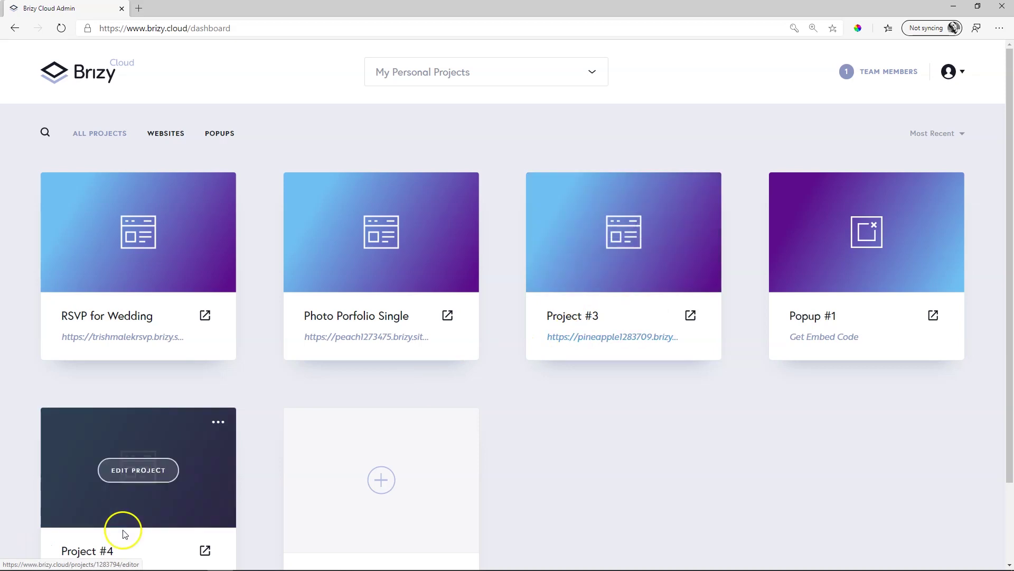
pyautogui.scroll(-2, 123, 534)
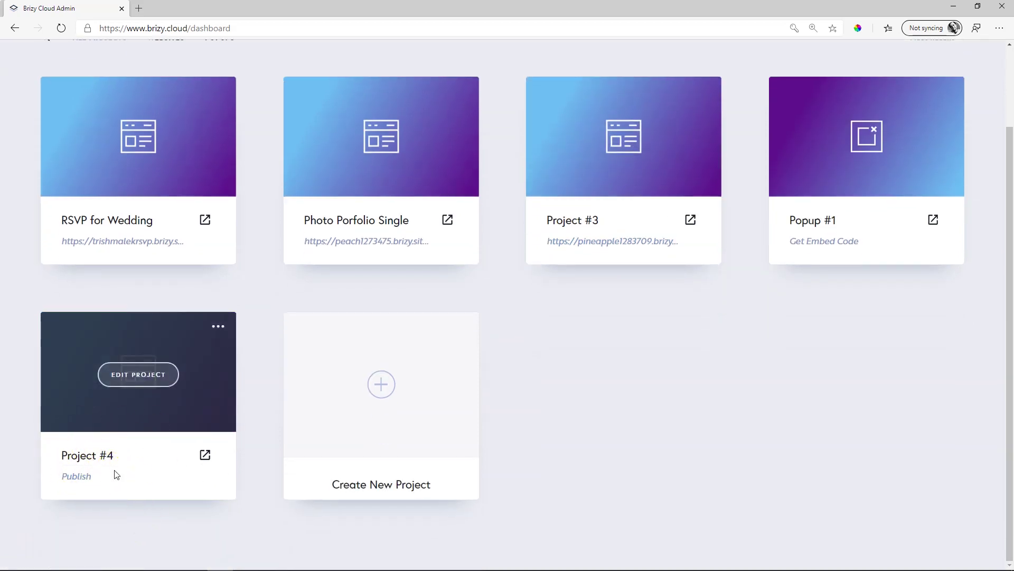
pyautogui.click(145, 380)
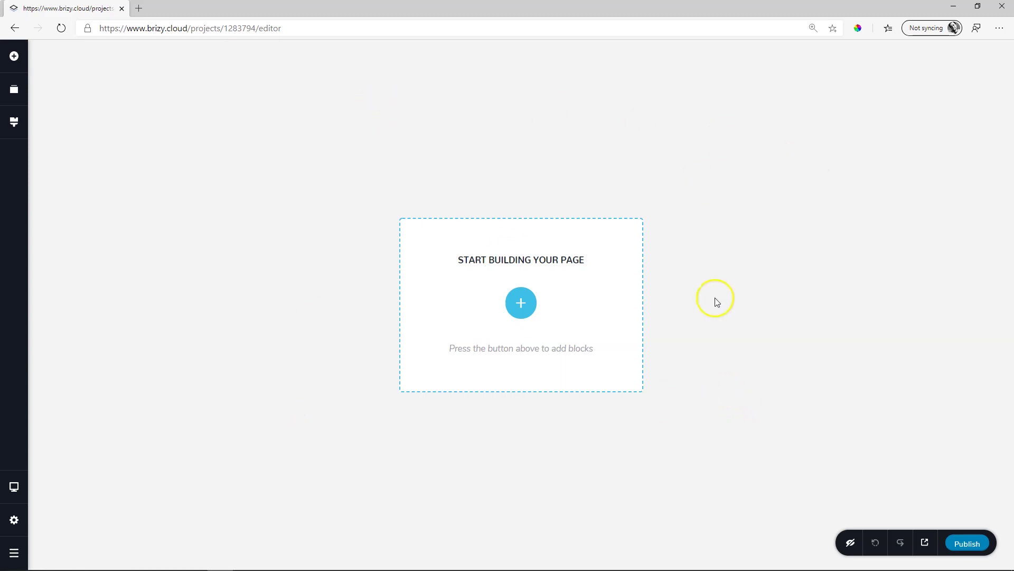
# Open the block library and browse Saved Blocks, Global Blocks, then the Layouts tab.
pyautogui.click(522, 303)
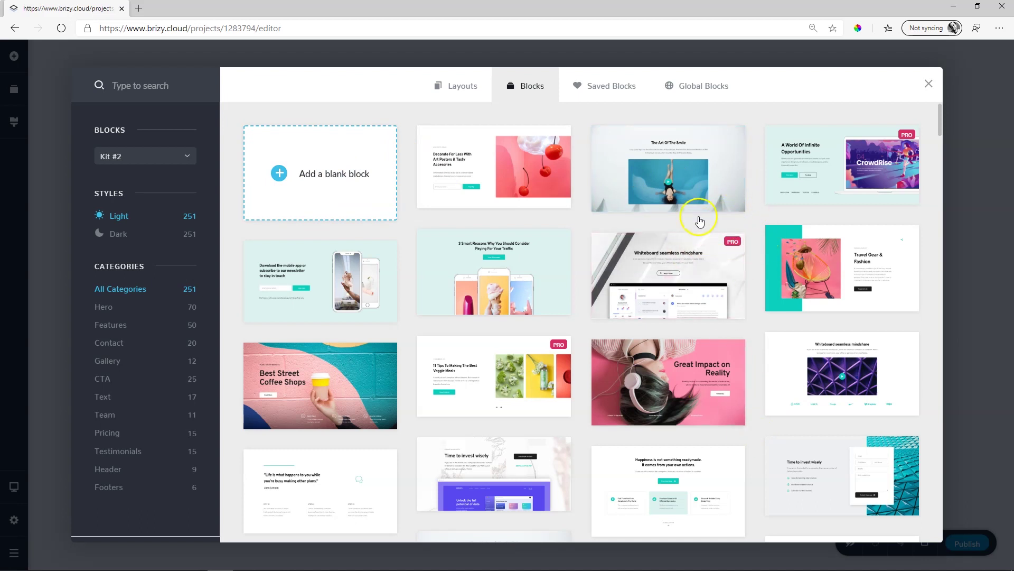
pyautogui.moveTo(722, 264)
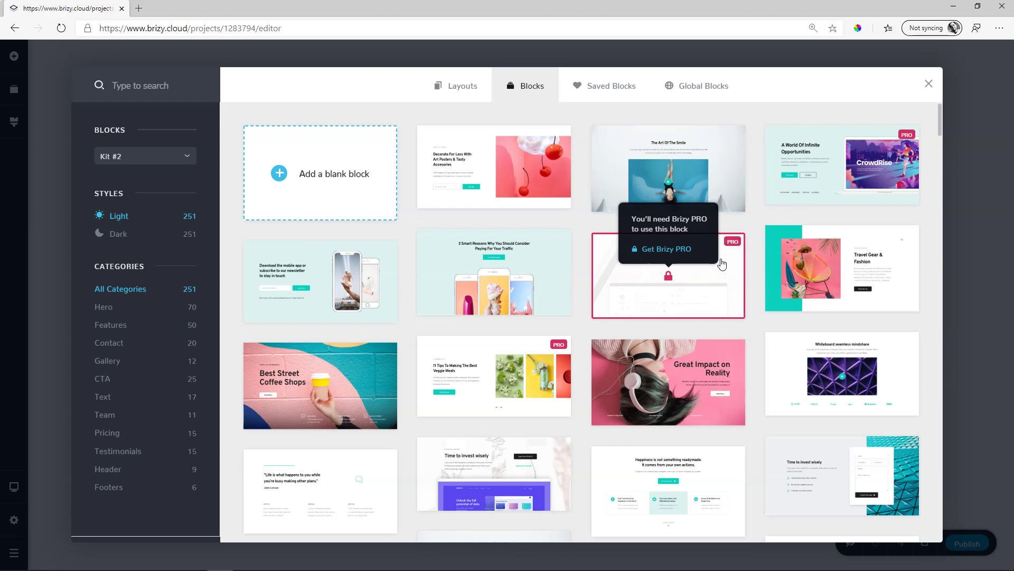
pyautogui.click(595, 87)
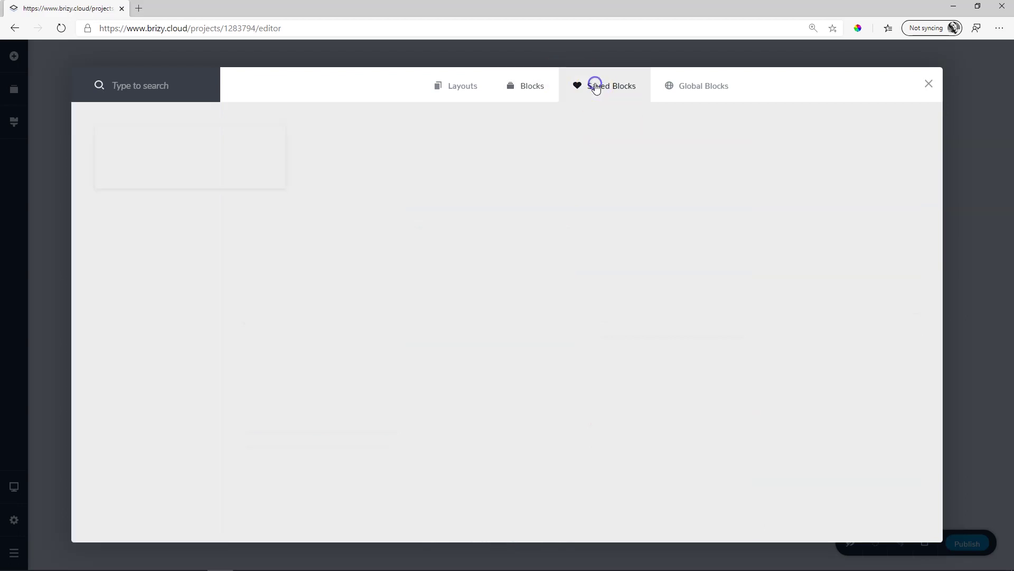
pyautogui.click(703, 87)
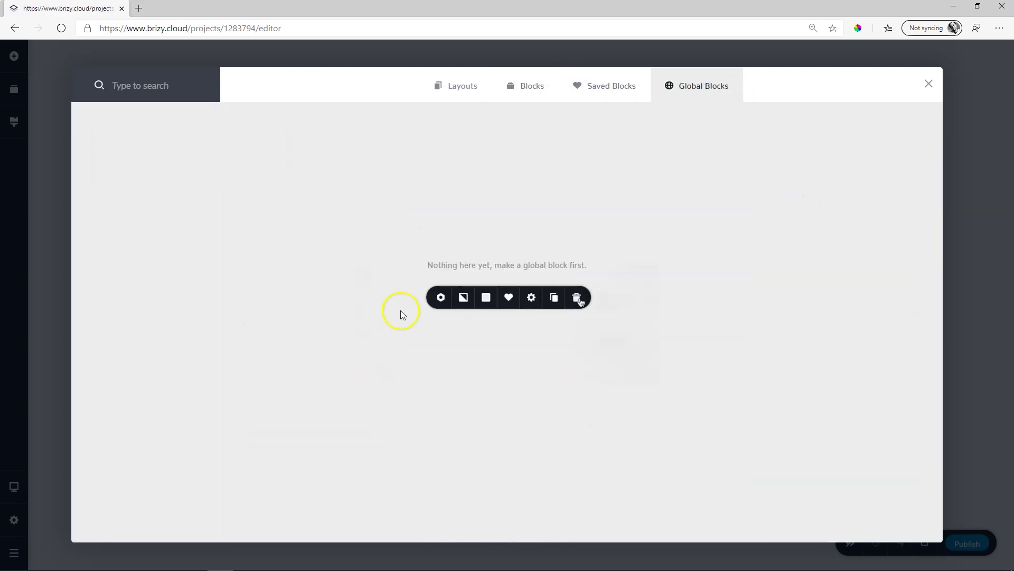
pyautogui.click(465, 90)
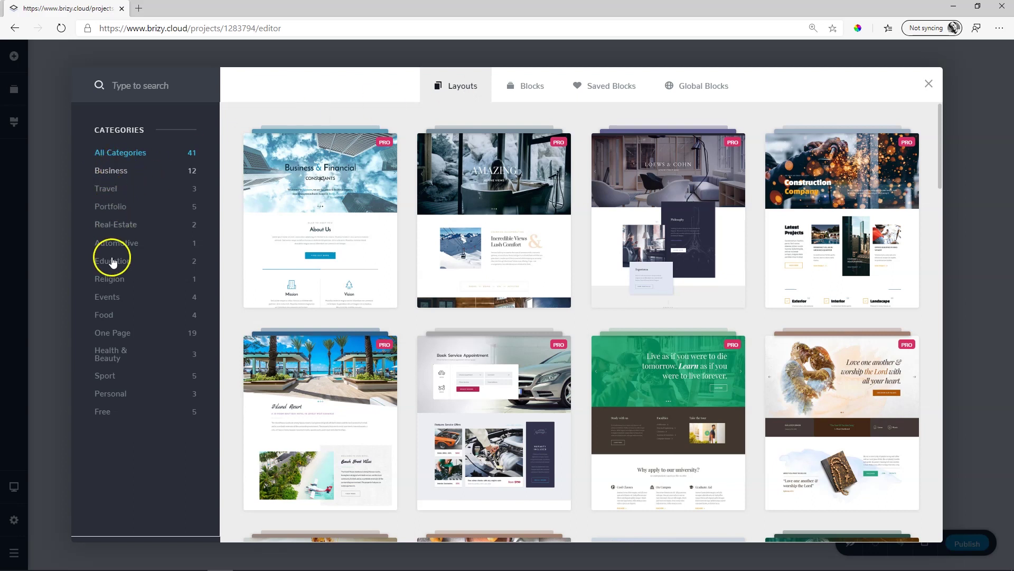
# Preview the Food layout Flavour's pages (dessert, drinks, pricing, reservations, contact), then close the library.
pyautogui.click(147, 316)
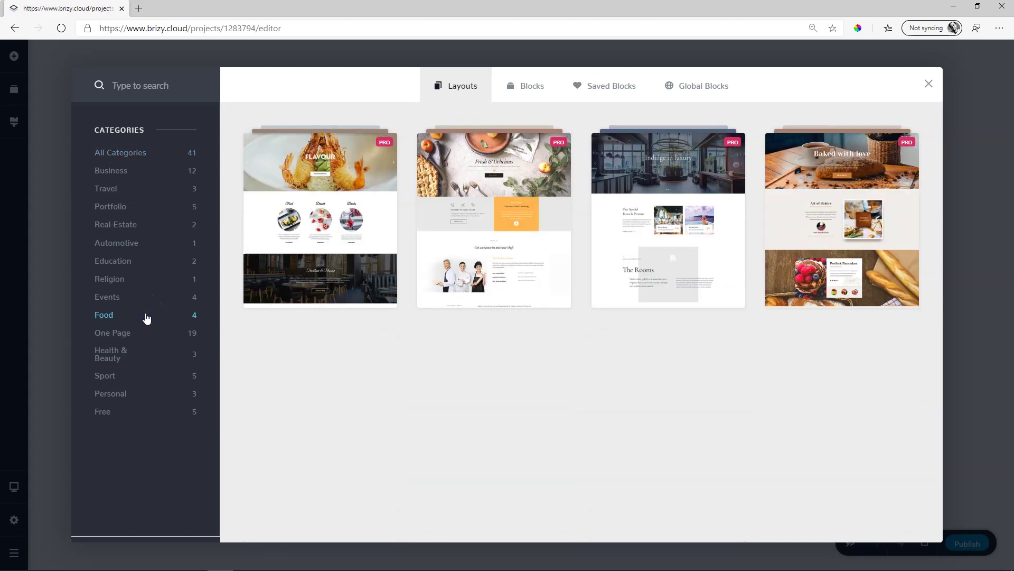
pyautogui.click(321, 204)
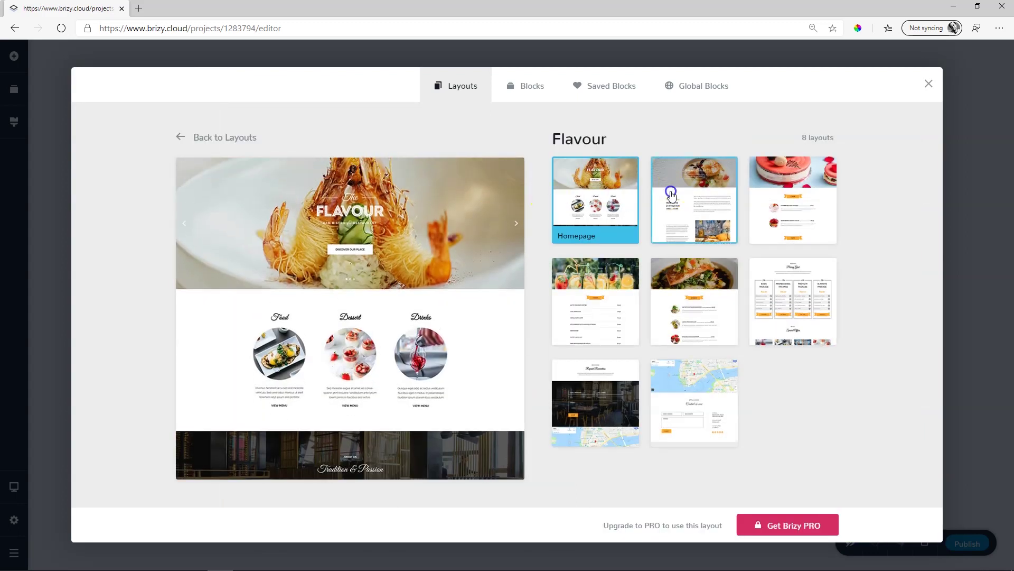
pyautogui.click(694, 199)
pyautogui.click(792, 200)
pyautogui.click(595, 296)
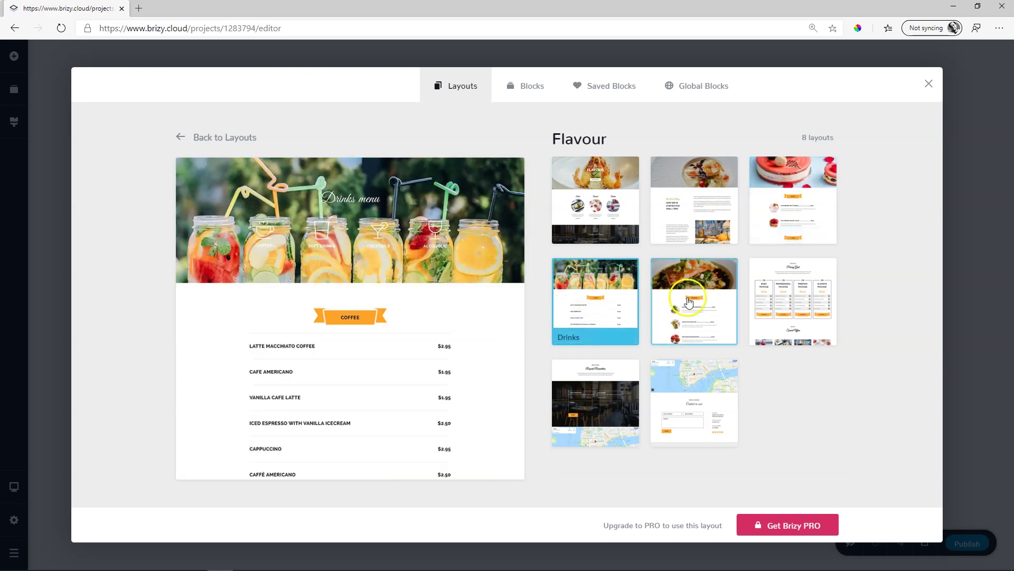
pyautogui.click(708, 295)
pyautogui.click(761, 296)
pyautogui.click(610, 371)
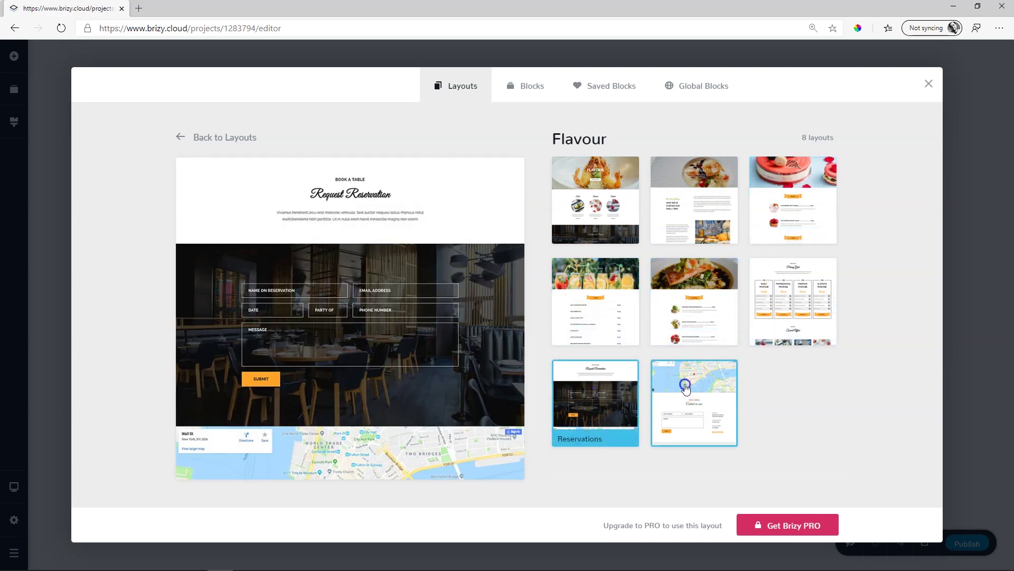
pyautogui.click(686, 389)
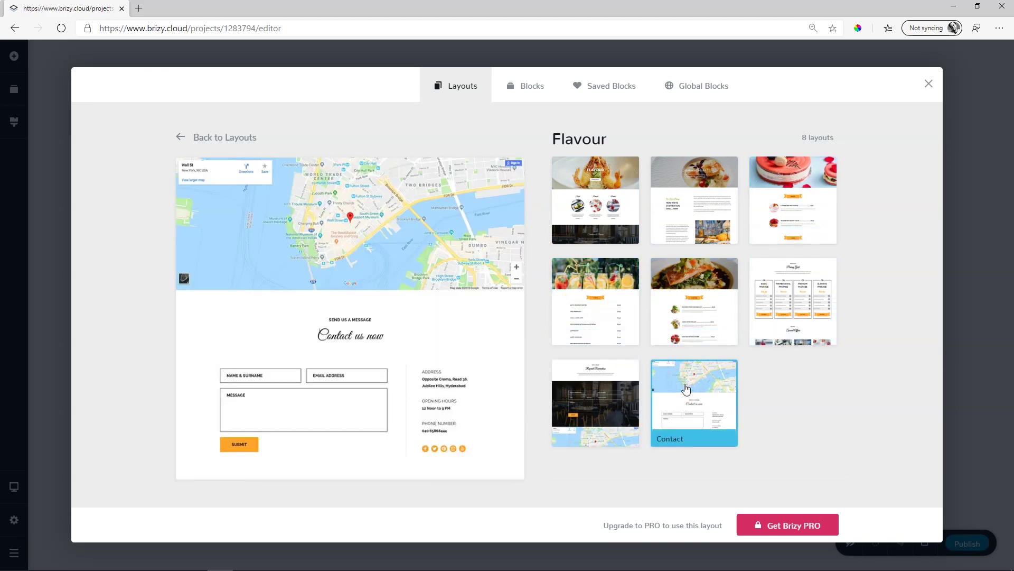
pyautogui.click(931, 86)
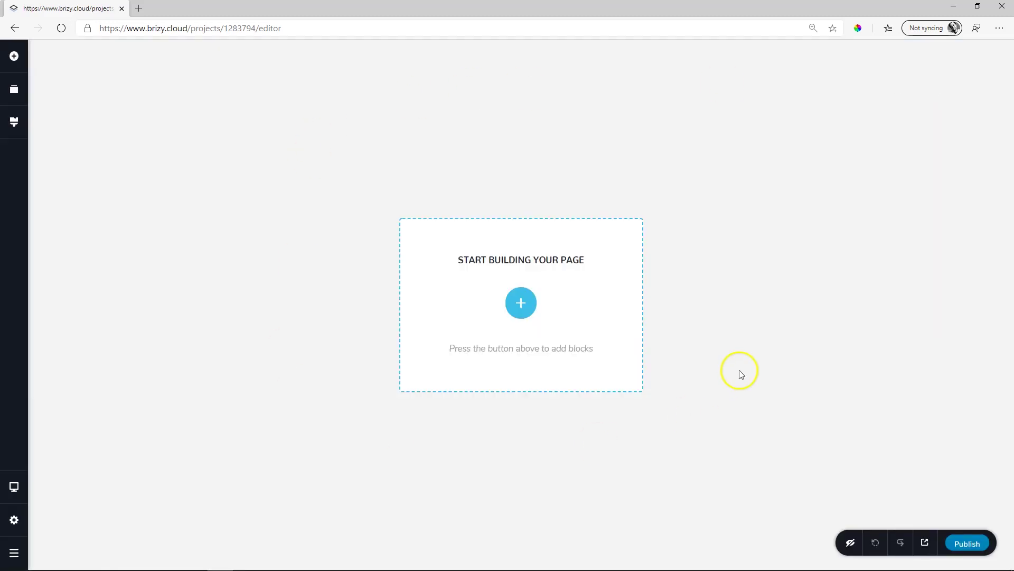
# Add a blank block and place a Text element and an Image placeholder in it.
pyautogui.click(521, 303)
pyautogui.click(307, 181)
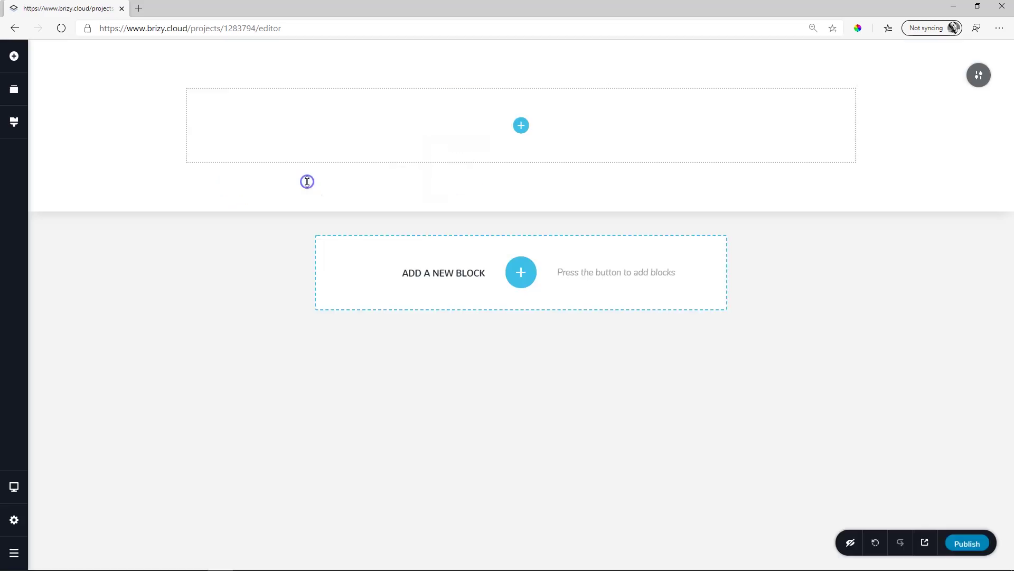
pyautogui.click(13, 56)
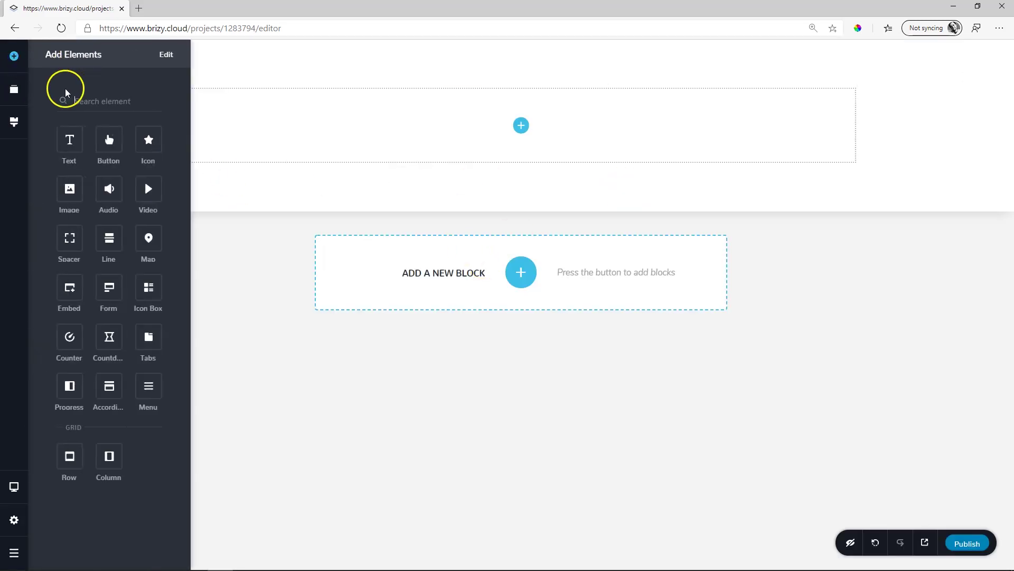
pyautogui.moveTo(68, 132); pyautogui.dragTo(518, 125)
pyautogui.moveTo(76, 182); pyautogui.dragTo(323, 109)
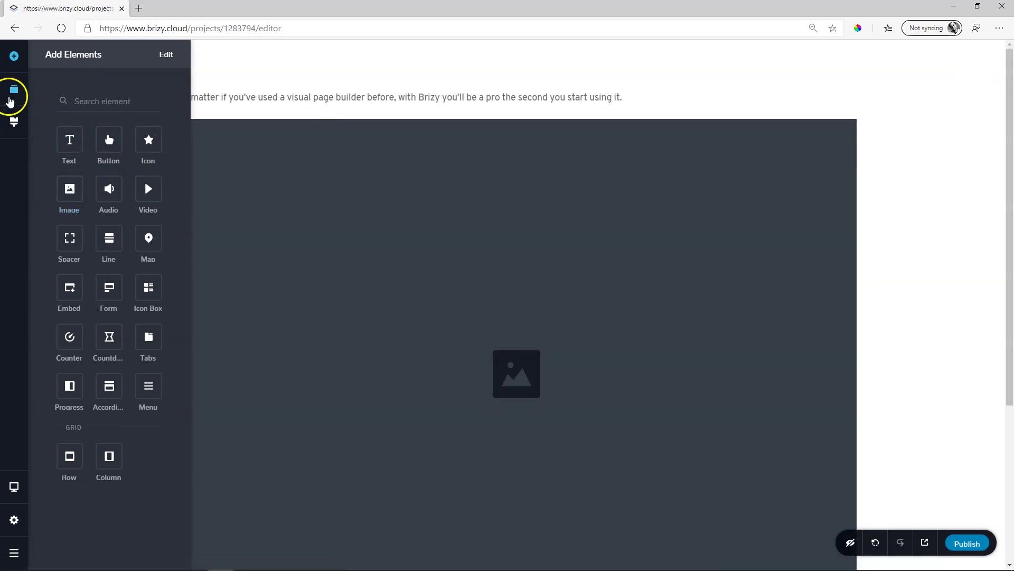
# Add the cherry Decorate For Less block and the mobile-app signup block below it.
pyautogui.click(11, 100)
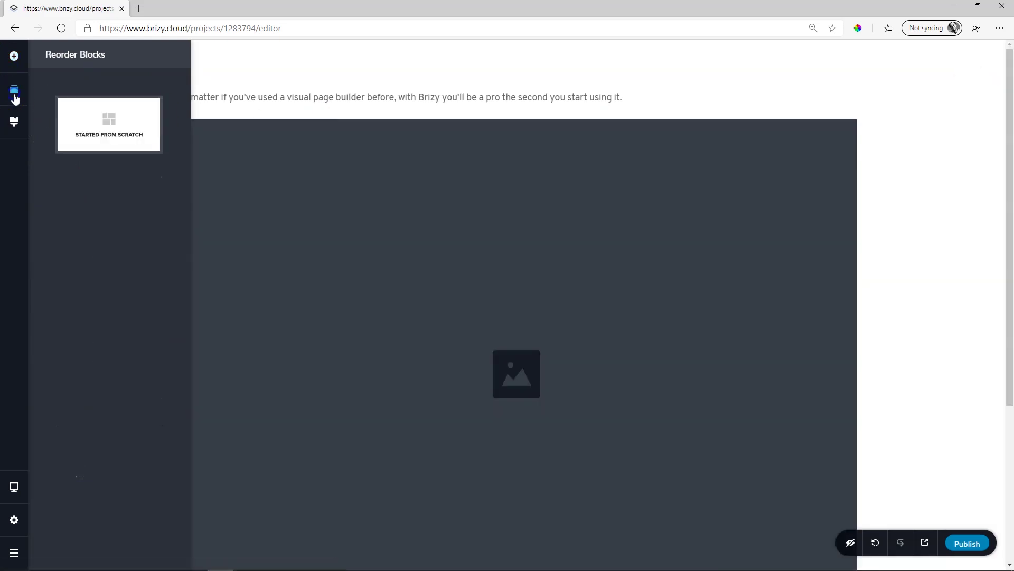
pyautogui.click(980, 301)
pyautogui.scroll(-5, 739, 422)
pyautogui.click(516, 507)
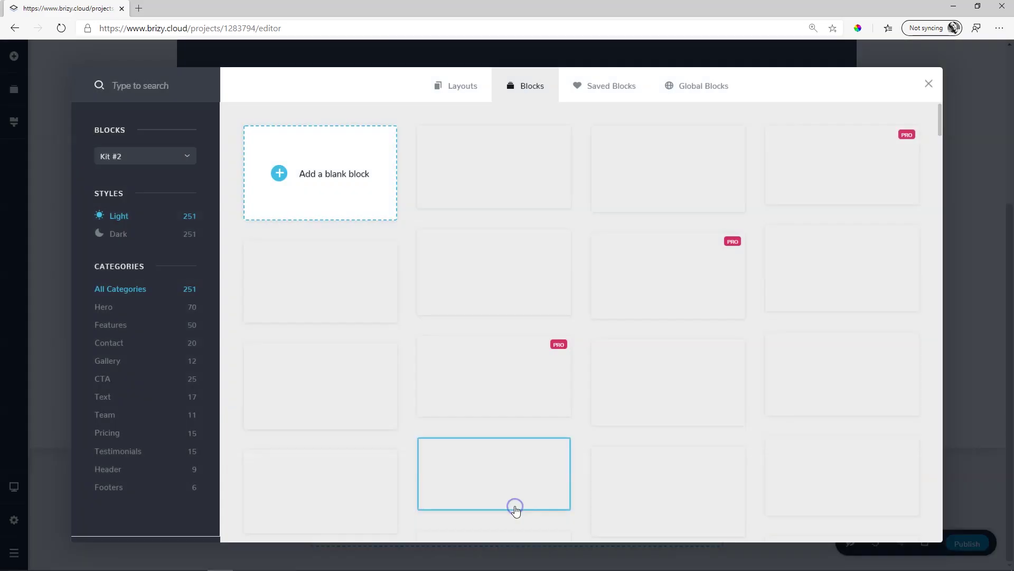
pyautogui.click(494, 203)
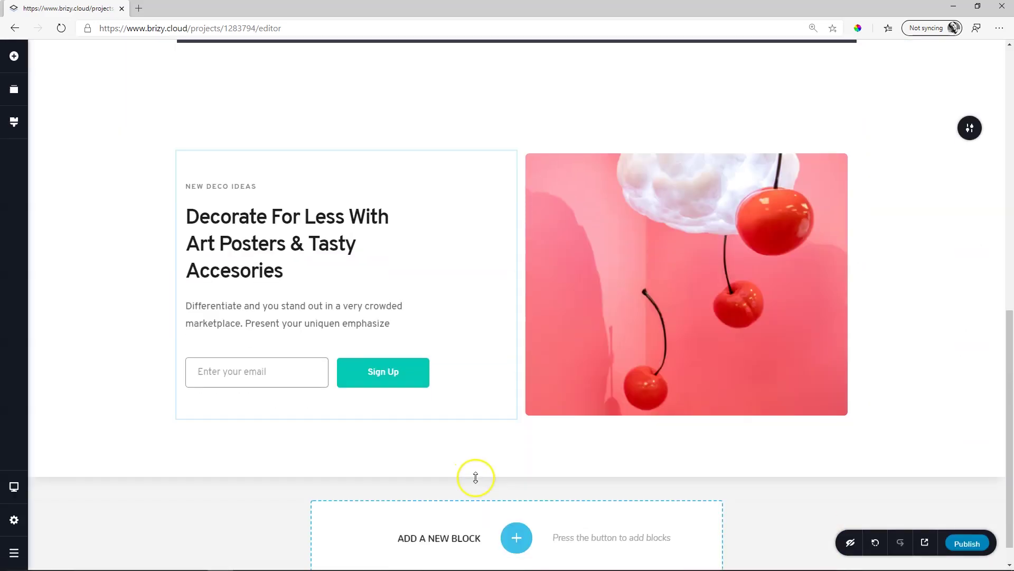
pyautogui.click(516, 507)
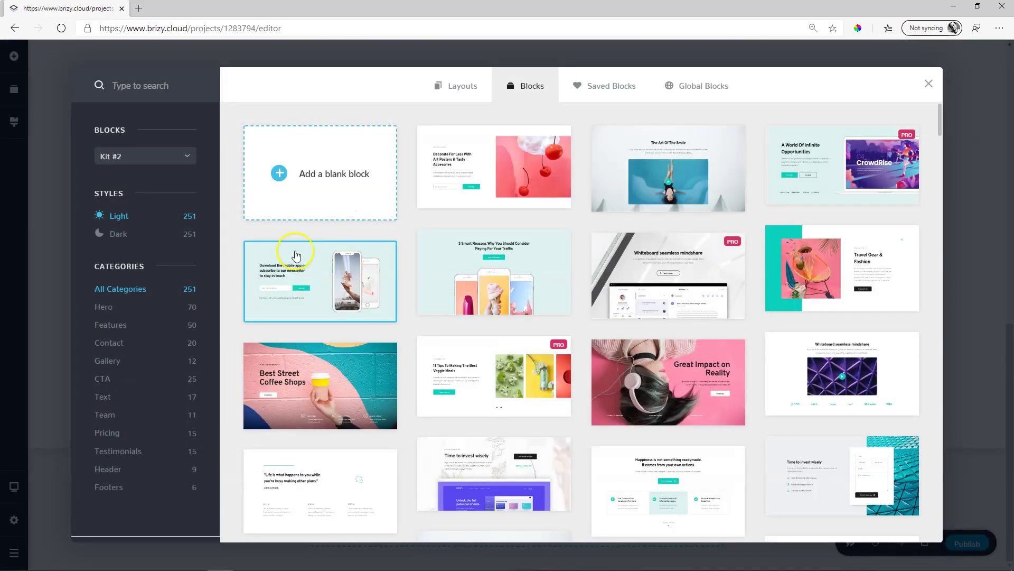
pyautogui.click(275, 237)
pyautogui.click(14, 90)
# Move the mobile-app block above the cherry block and apply the Graceful site style.
pyautogui.moveTo(101, 264); pyautogui.dragTo(109, 174)
pyautogui.click(14, 123)
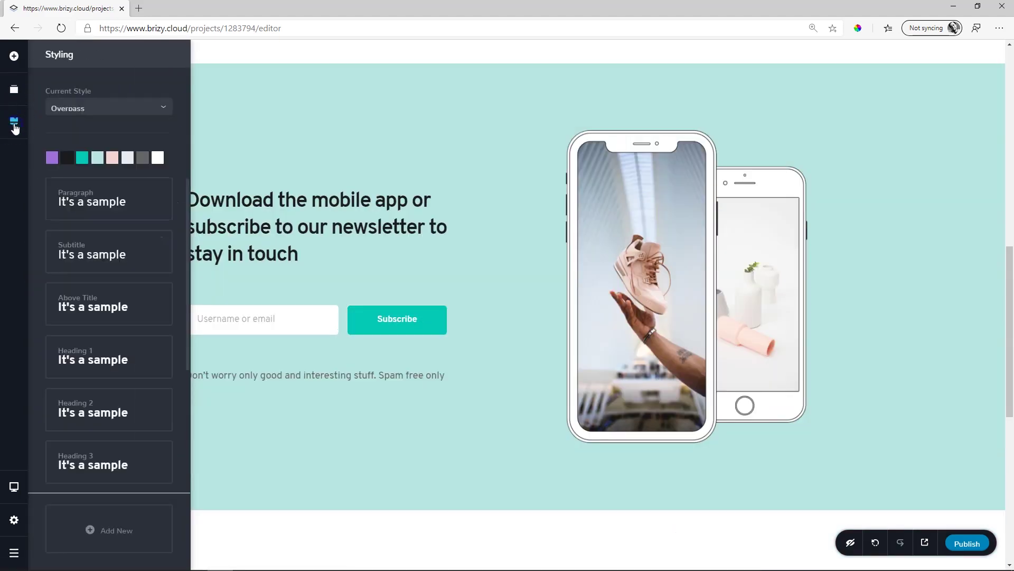
pyautogui.click(147, 108)
pyautogui.click(90, 154)
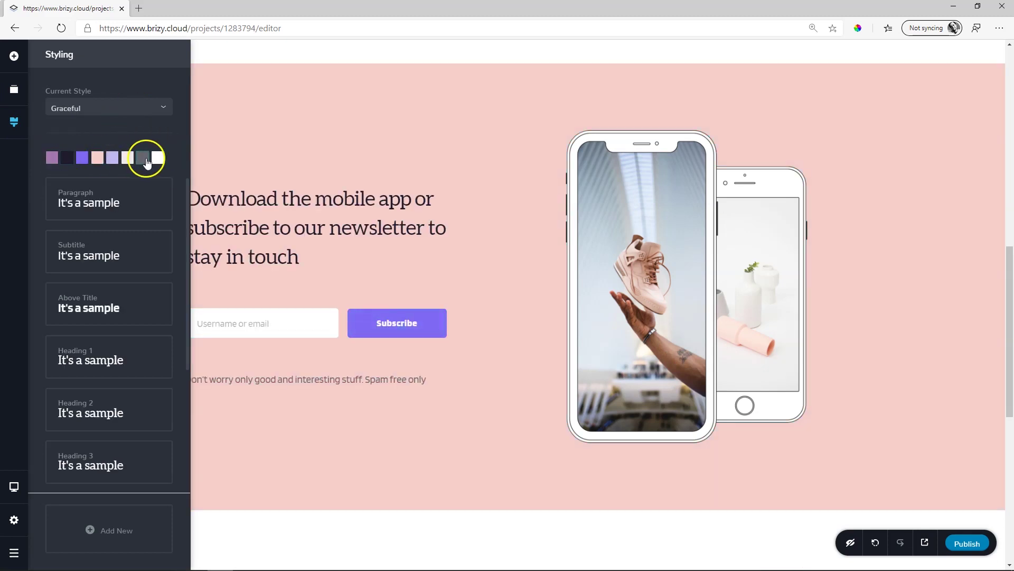
pyautogui.scroll(-1, 126, 275)
pyautogui.scroll(-3, 127, 275)
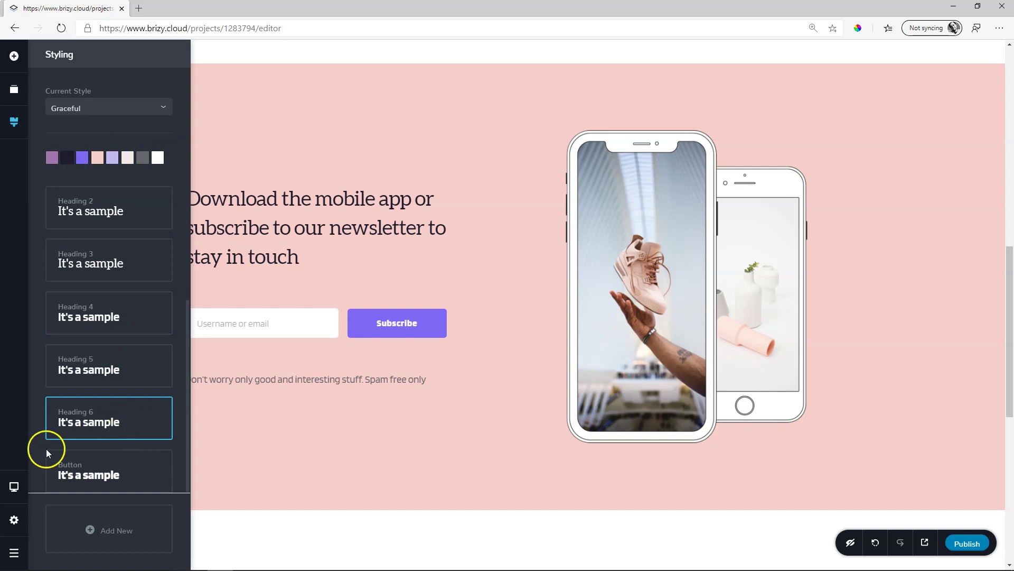
# Preview the page at tablet width, then at mobile width.
pyautogui.click(16, 490)
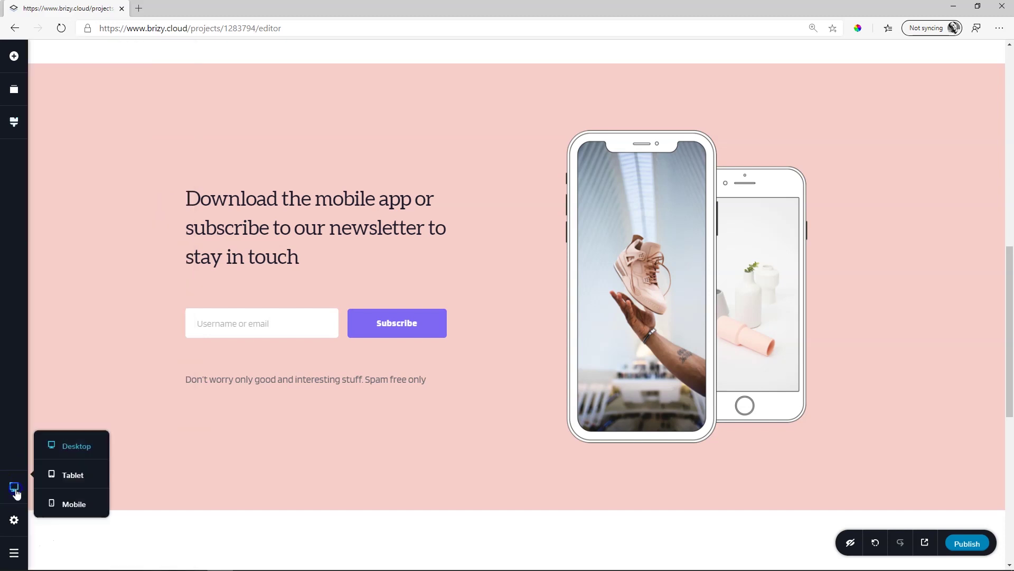
pyautogui.click(61, 477)
pyautogui.moveTo(16, 485)
pyautogui.click(66, 504)
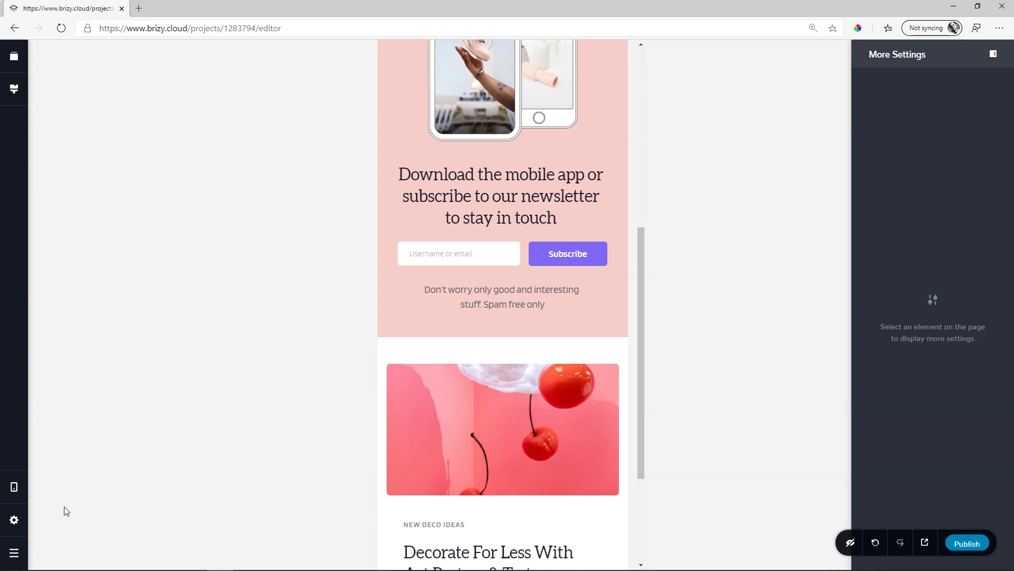
# Add a new page from the site settings' Pages list.
pyautogui.click(15, 521)
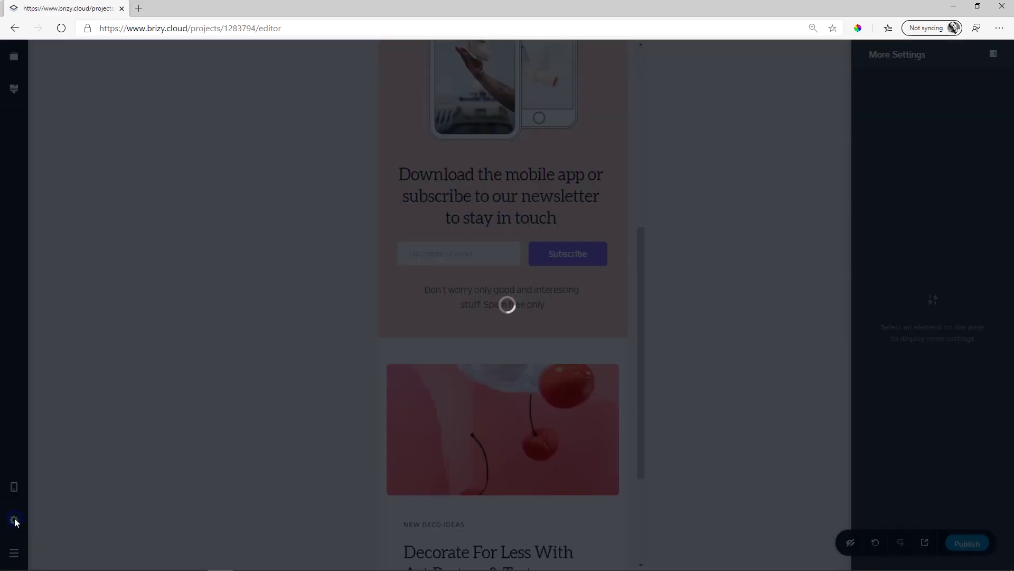
pyautogui.click(214, 124)
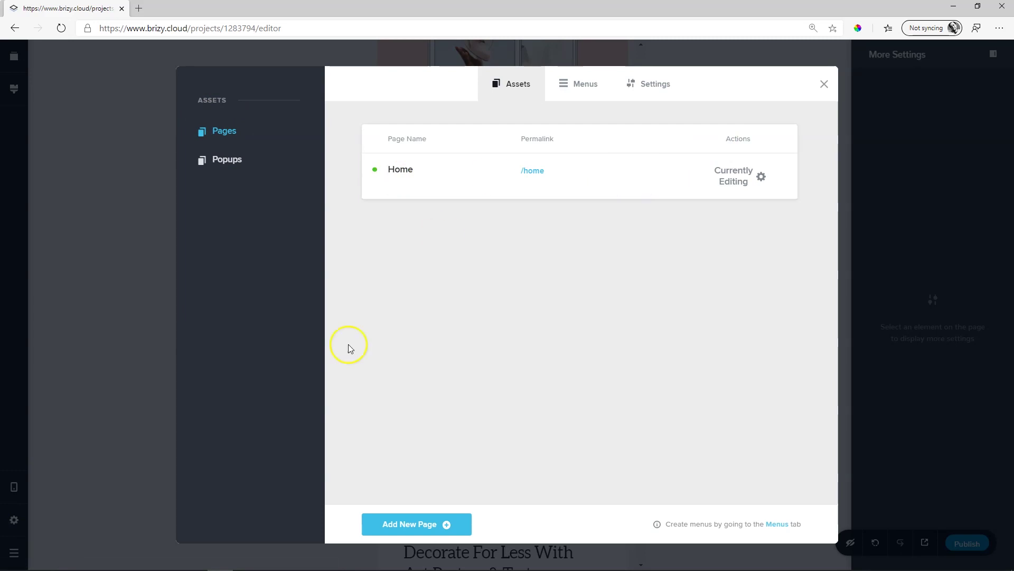
pyautogui.click(443, 528)
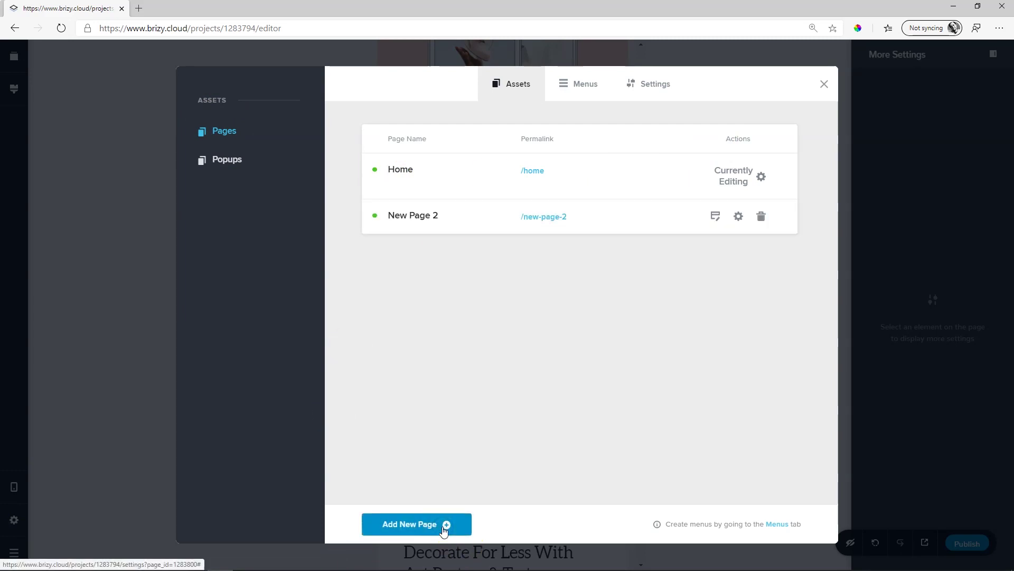
# Set the new page's title to About and its permalink to about, then save.
pyautogui.click(738, 216)
pyautogui.moveTo(446, 268); pyautogui.dragTo(309, 267)
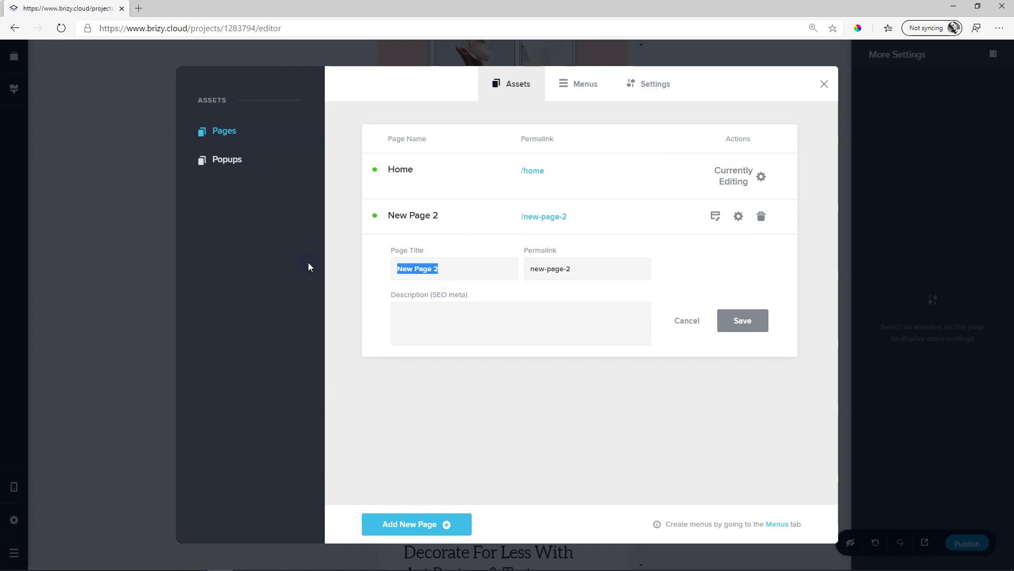
pyautogui.write('About')
pyautogui.press('Tab')
pyautogui.write('a')
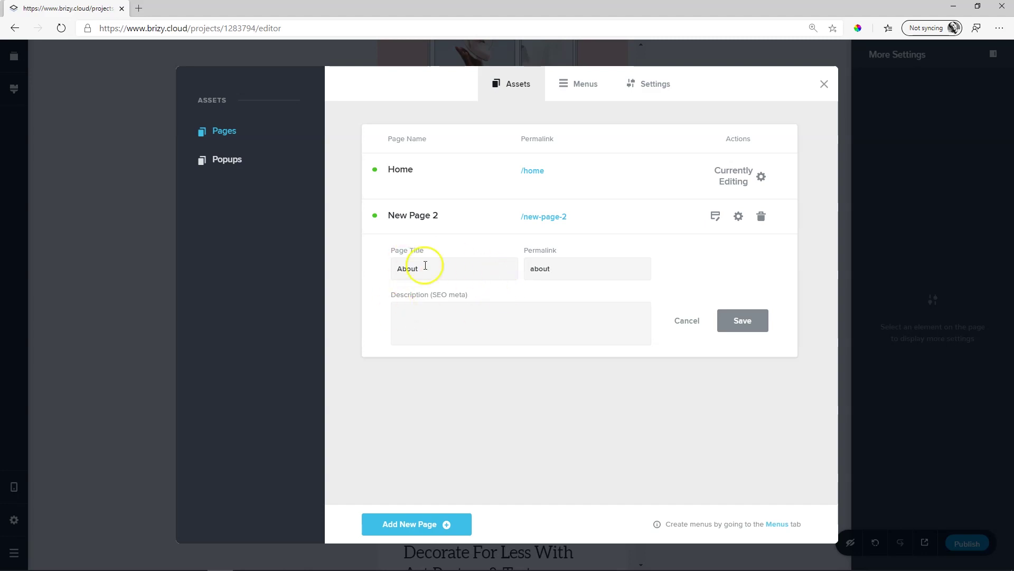
pyautogui.click(756, 326)
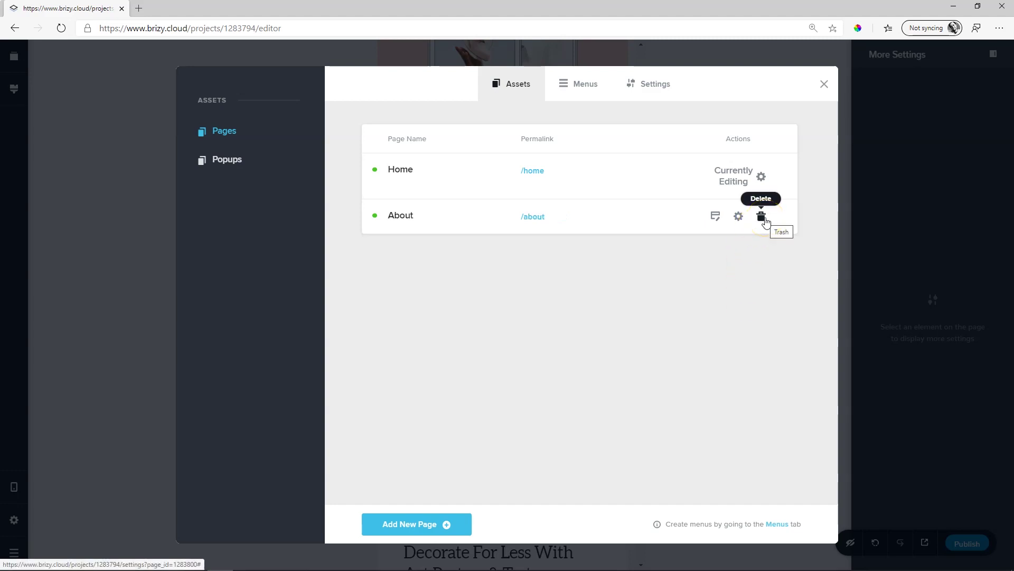
# Review Menus, general, social sharing, Custom CSS, Code Injection and Redirects settings, then the Pages list.
pyautogui.click(579, 88)
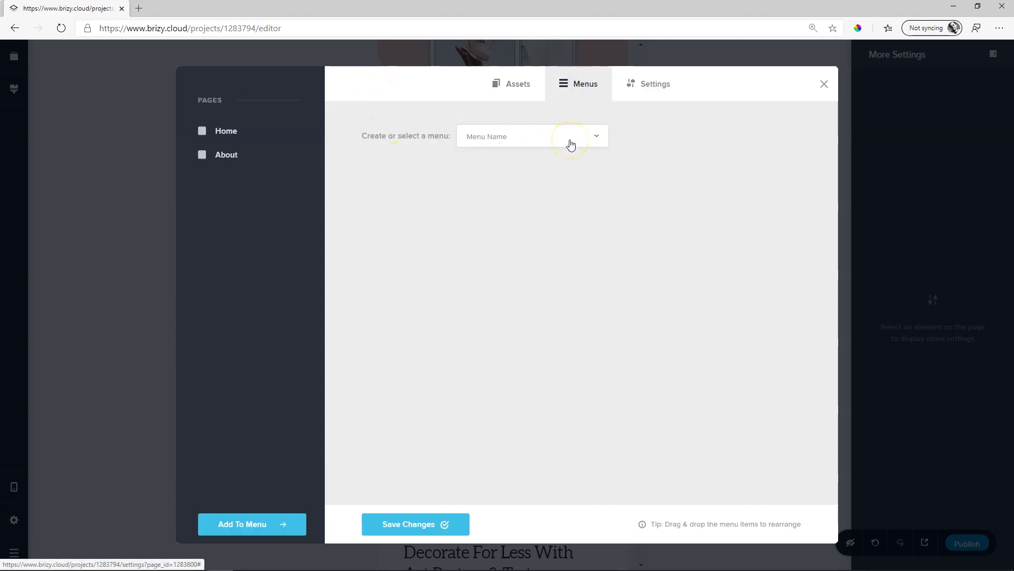
pyautogui.click(653, 85)
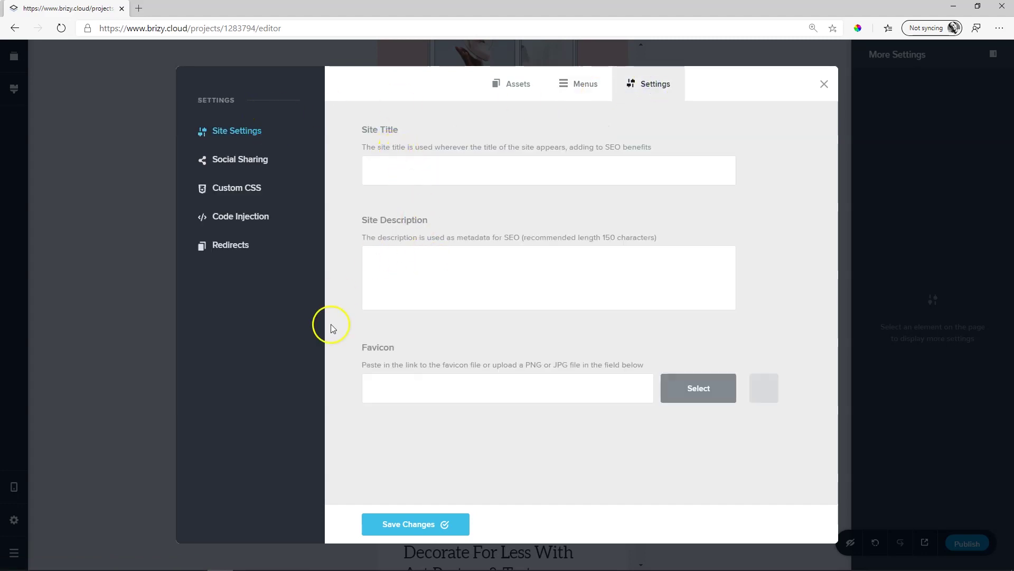
pyautogui.click(241, 159)
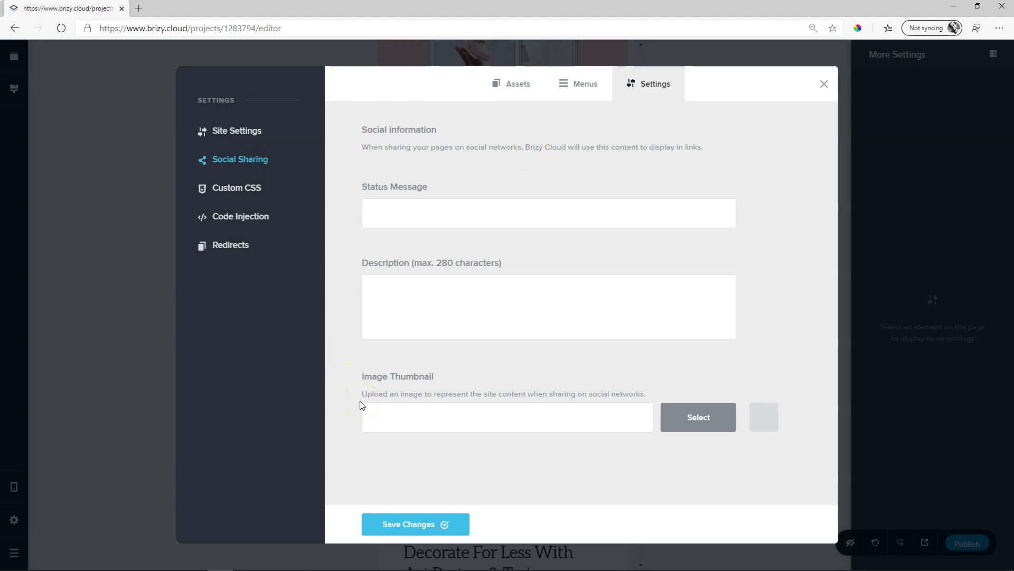
pyautogui.click(252, 197)
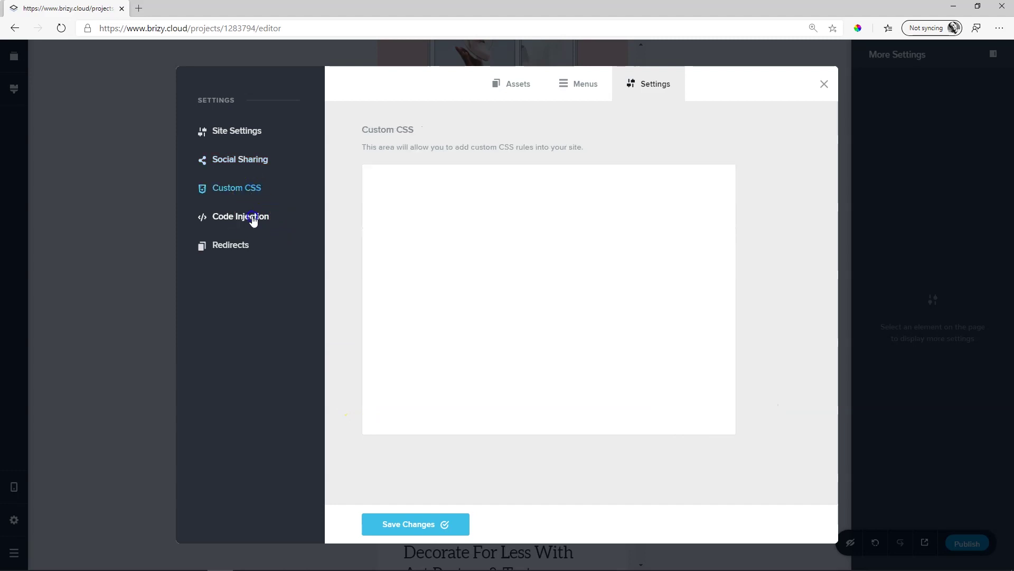
pyautogui.click(253, 216)
pyautogui.click(234, 250)
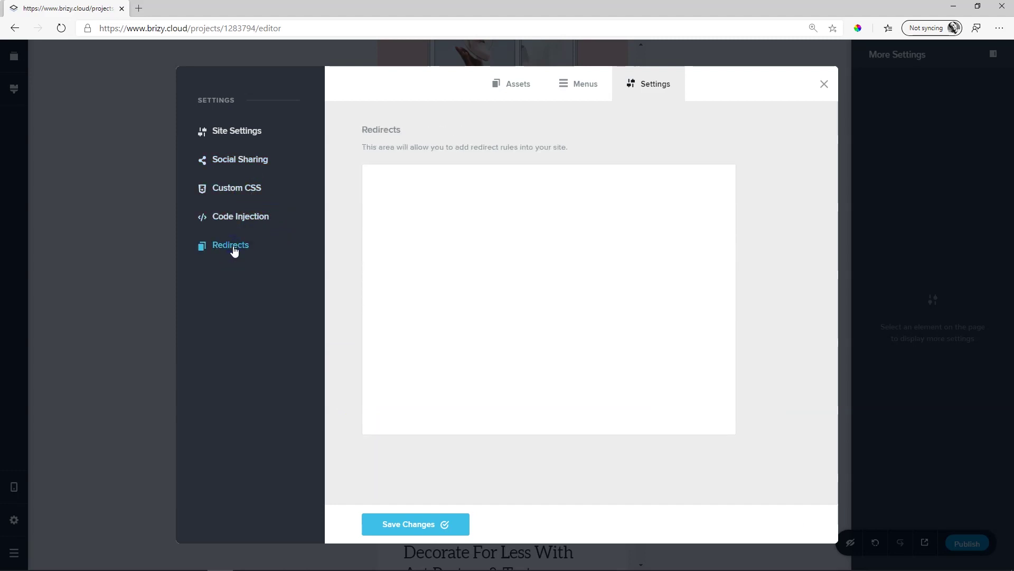
pyautogui.click(508, 86)
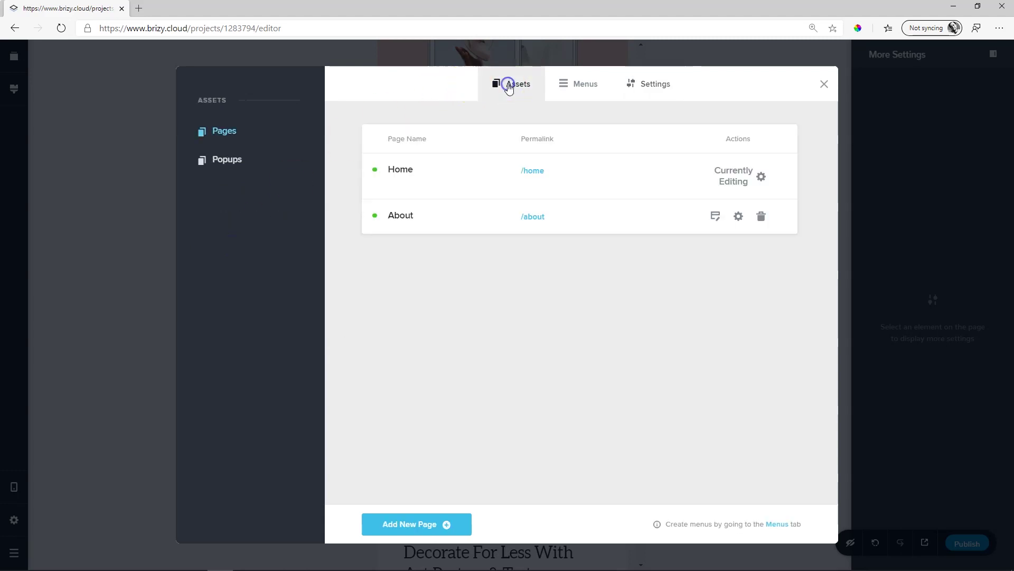
# View the Popups section's Brizy PRO requirement, then close the assets window.
pyautogui.click(227, 159)
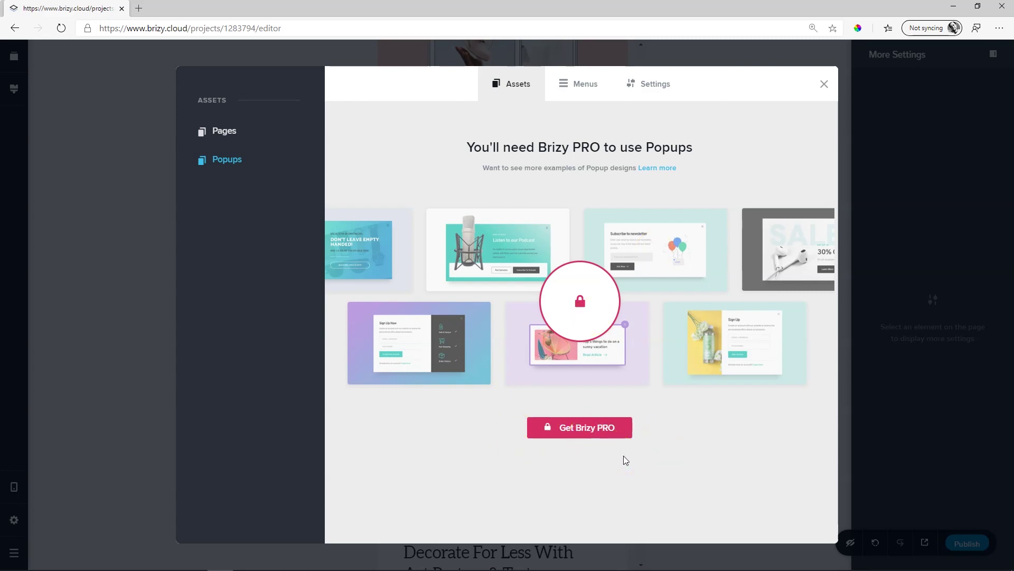
pyautogui.click(824, 84)
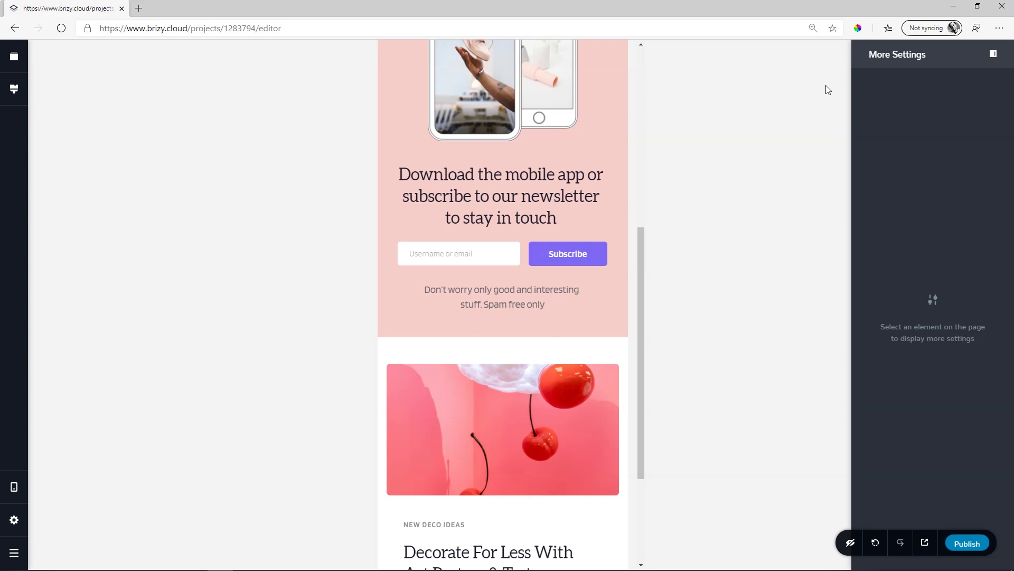
# Publish the site and return to the projects dashboard.
pyautogui.click(967, 544)
pyautogui.click(14, 552)
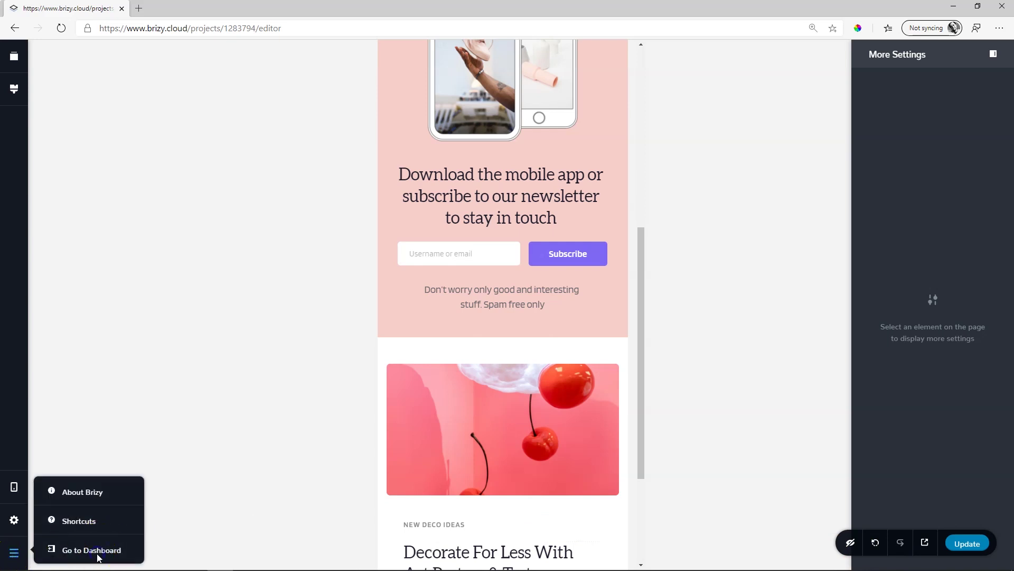
pyautogui.click(101, 551)
pyautogui.click(656, 477)
pyautogui.scroll(-2, 660, 478)
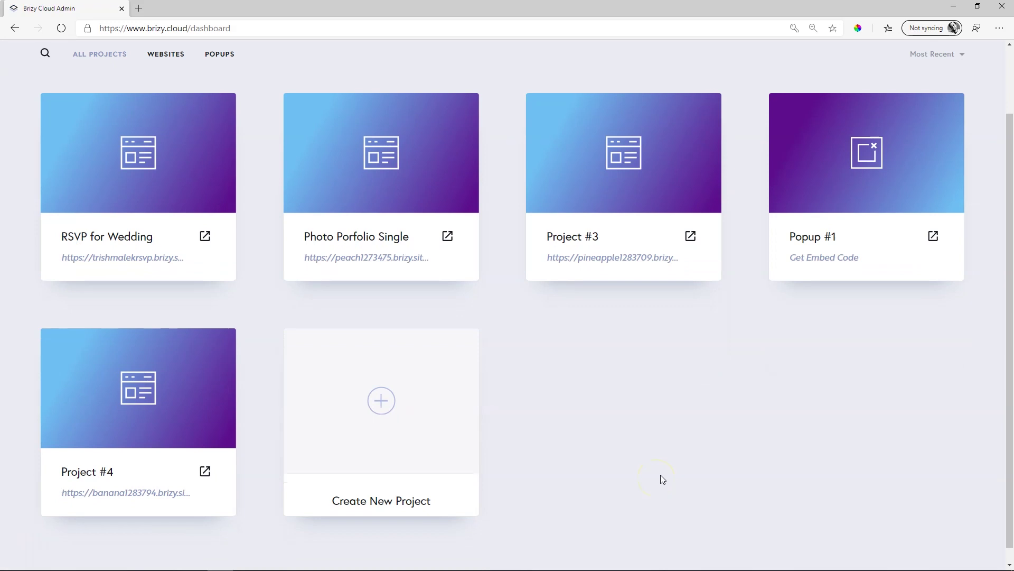
# Create a new Popup & Alert project, which appears as Popup #2.
pyautogui.click(386, 404)
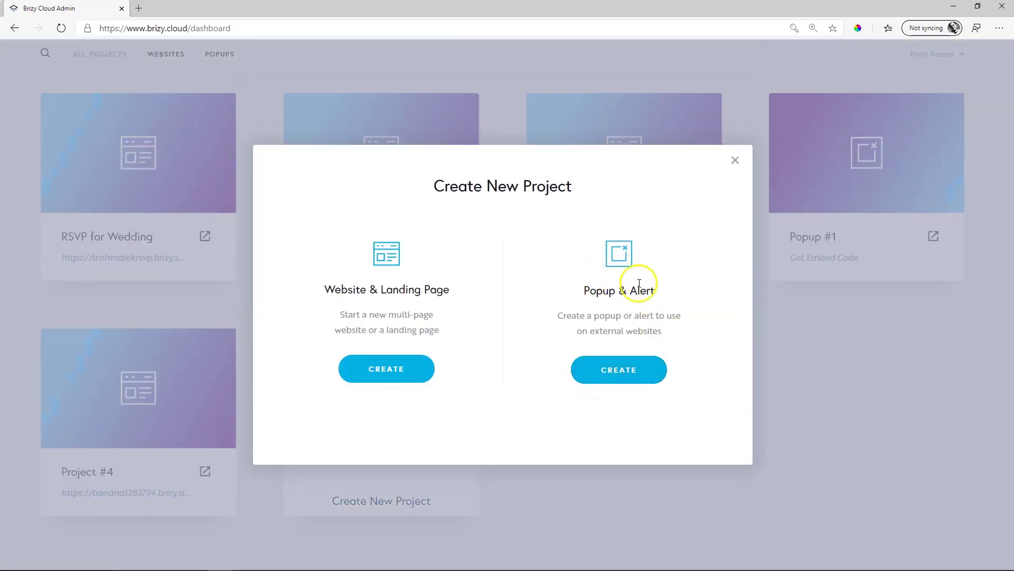
pyautogui.click(632, 377)
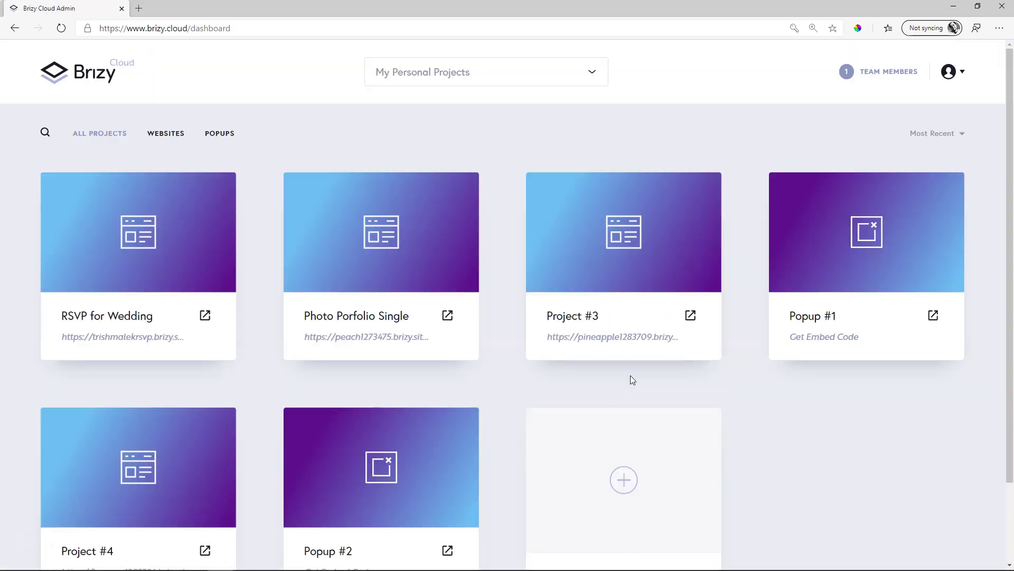
pyautogui.scroll(-2, 630, 375)
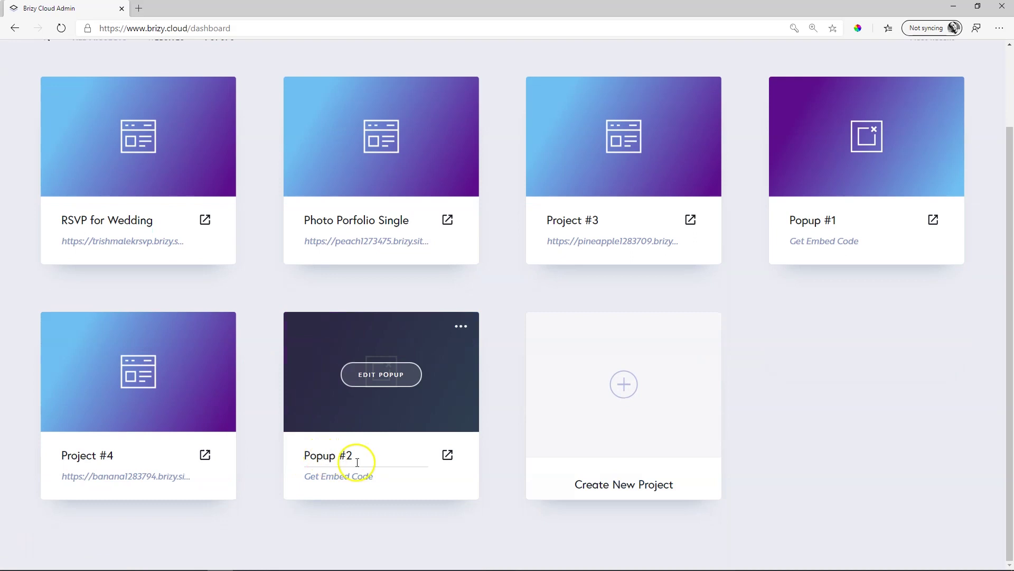
# Open Popup #2 in the popup editor and browse the blank and PRO popup templates.
pyautogui.click(390, 381)
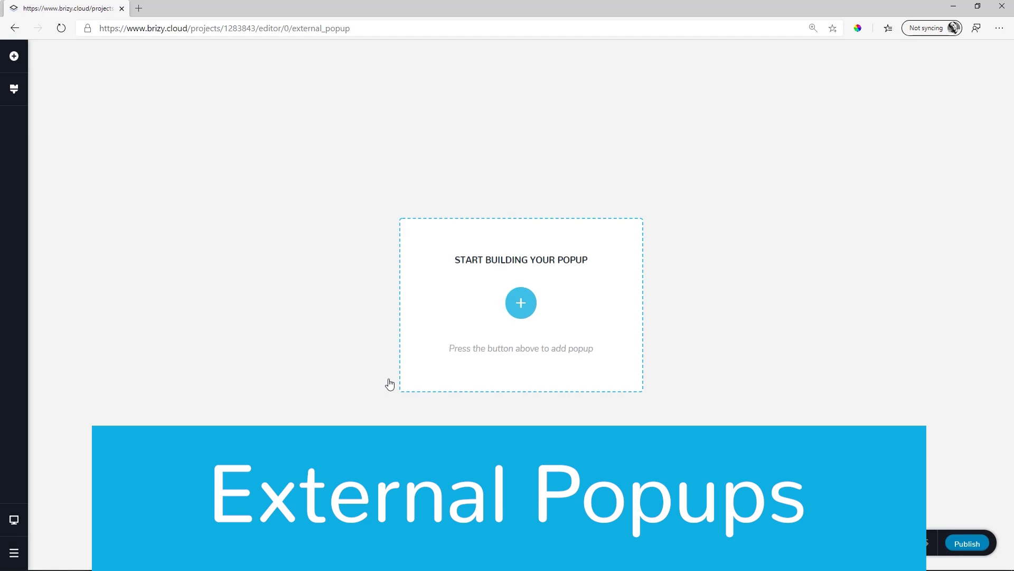
pyautogui.click(522, 303)
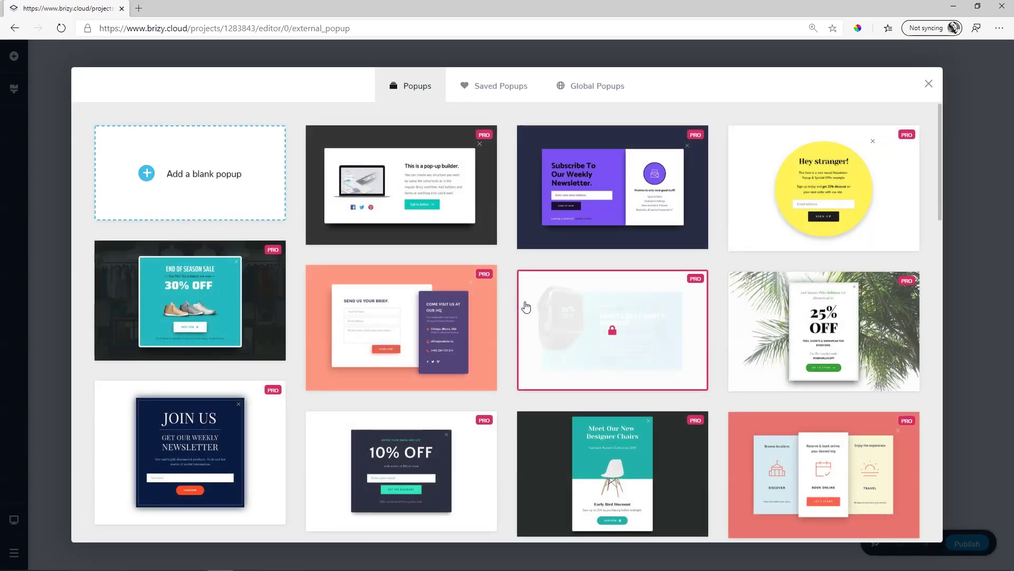
pyautogui.scroll(-7, 516, 249)
pyautogui.scroll(2, 575, 287)
pyautogui.scroll(5, 575, 287)
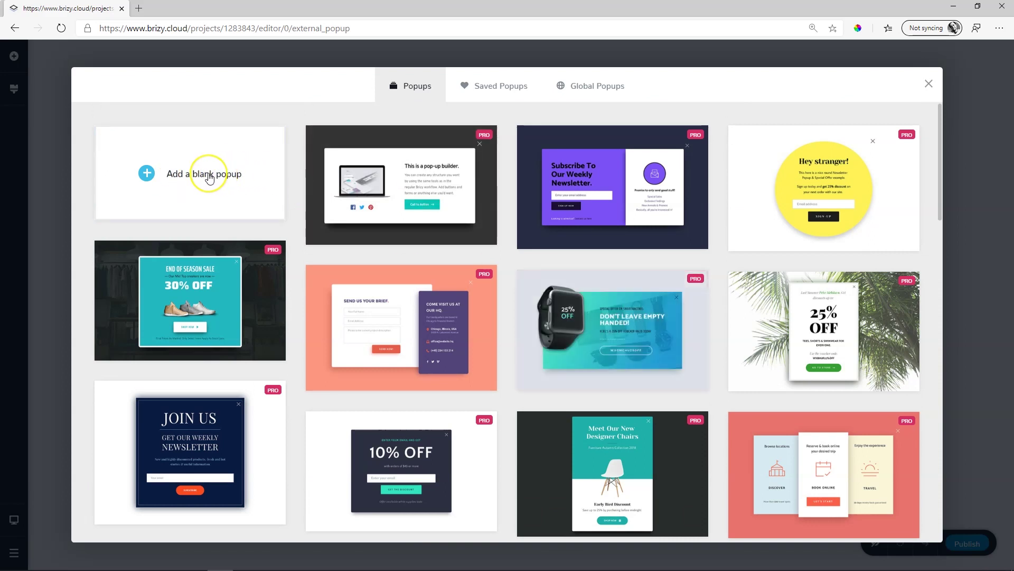
# Start a blank popup and add a text block and an image placeholder to its left column.
pyautogui.click(193, 173)
pyautogui.click(354, 304)
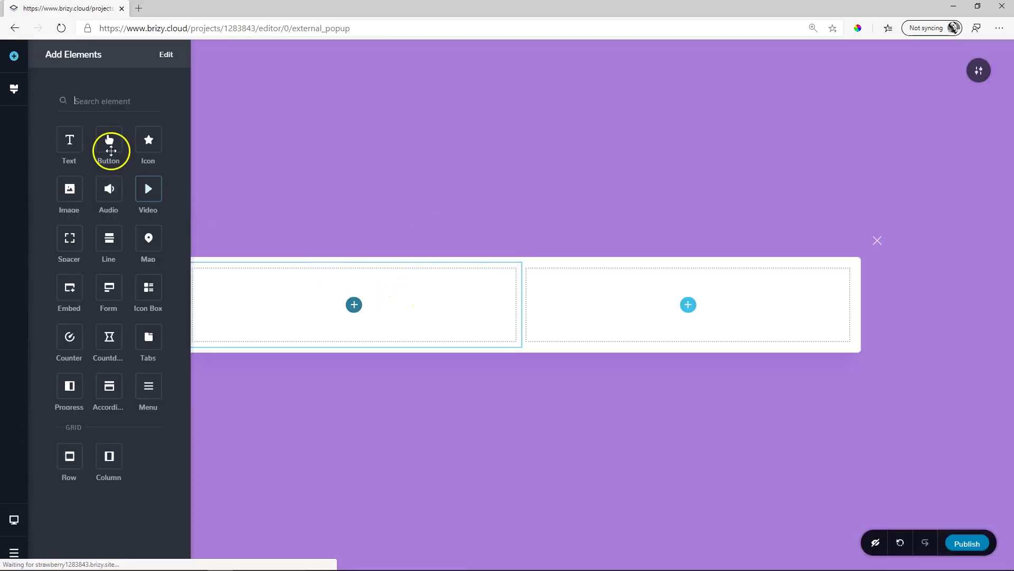
pyautogui.moveTo(72, 140); pyautogui.dragTo(338, 317)
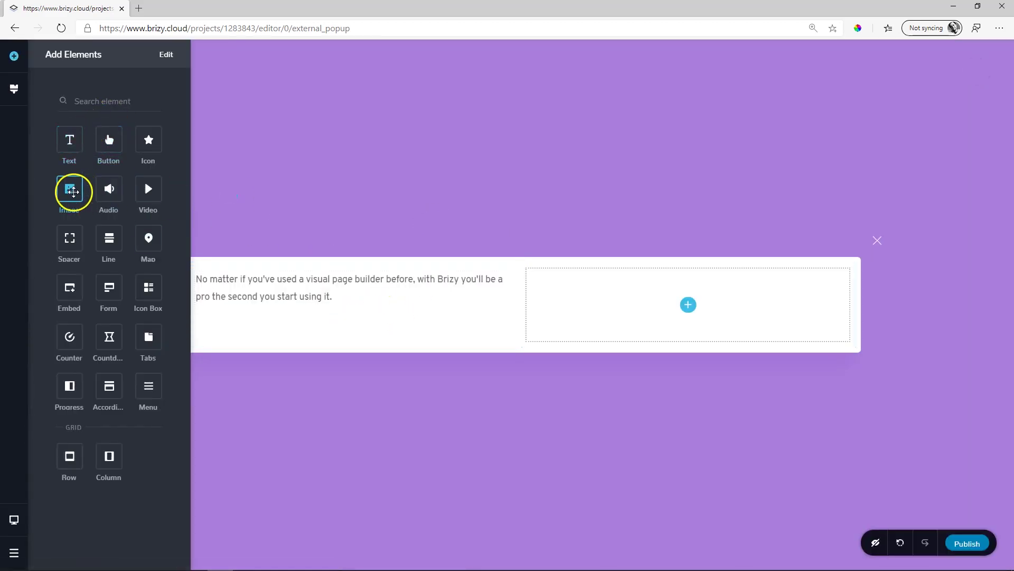
pyautogui.moveTo(70, 192); pyautogui.dragTo(342, 306)
# Review the popup's display trigger conditions without saving, then publish the popup.
pyautogui.click(979, 70)
pyautogui.click(803, 72)
pyautogui.click(783, 154)
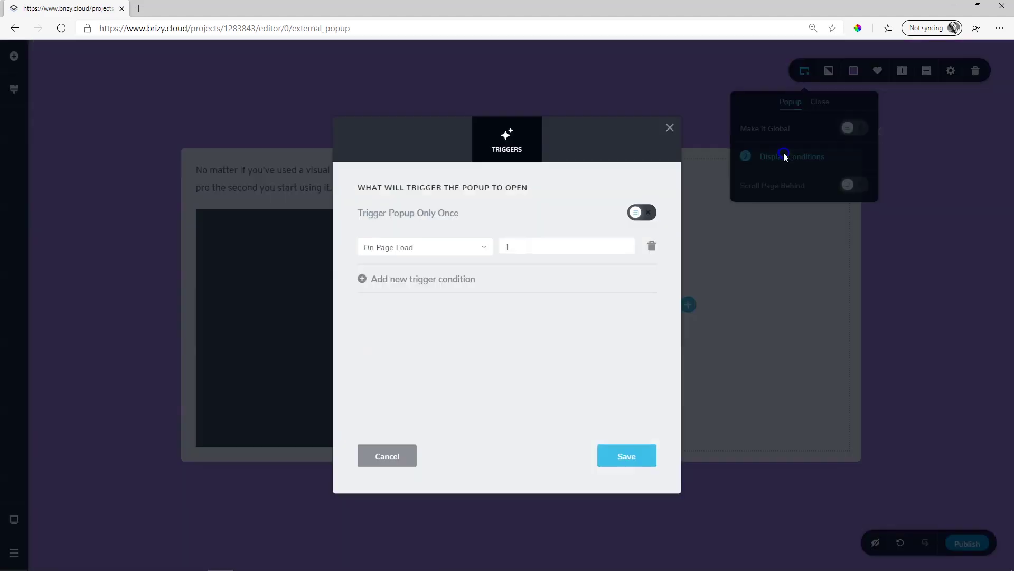
pyautogui.click(697, 148)
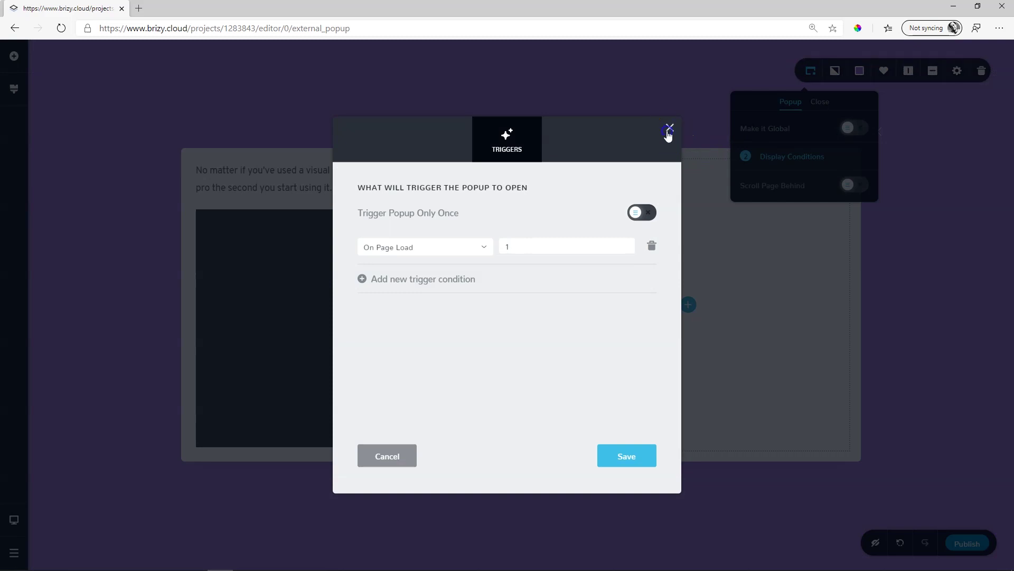
pyautogui.click(894, 452)
pyautogui.click(956, 543)
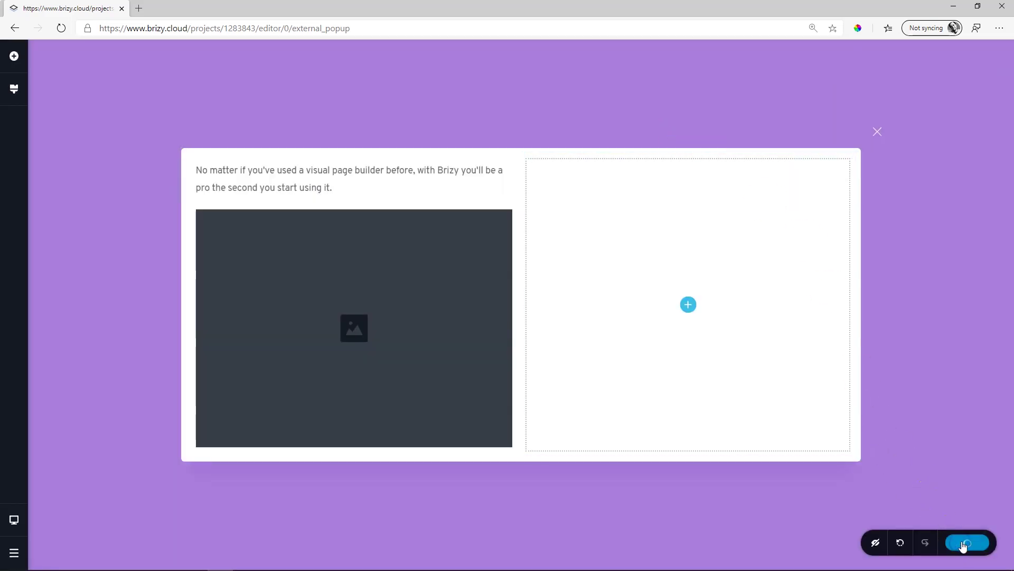
pyautogui.click(13, 553)
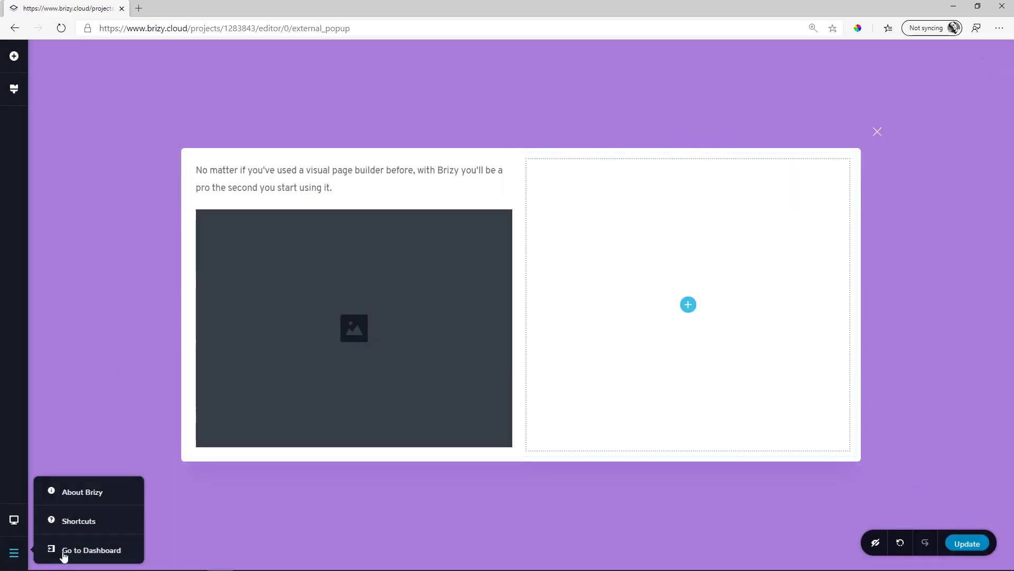
# From the dashboard, copy Popup #2's embed script and close the Pop-up Embed Code dialog.
pyautogui.click(87, 549)
pyautogui.scroll(-2, 85, 550)
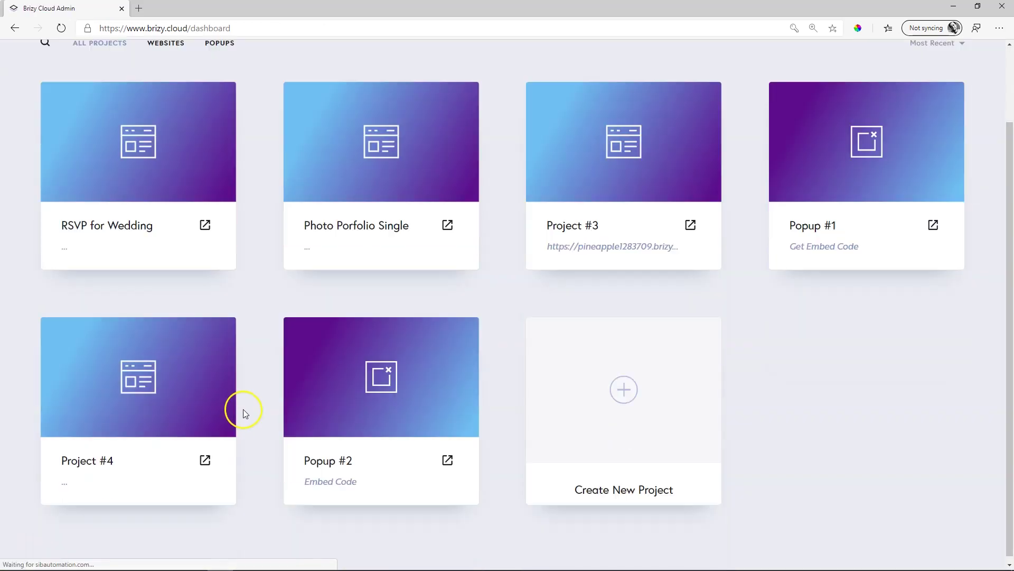
pyautogui.click(337, 476)
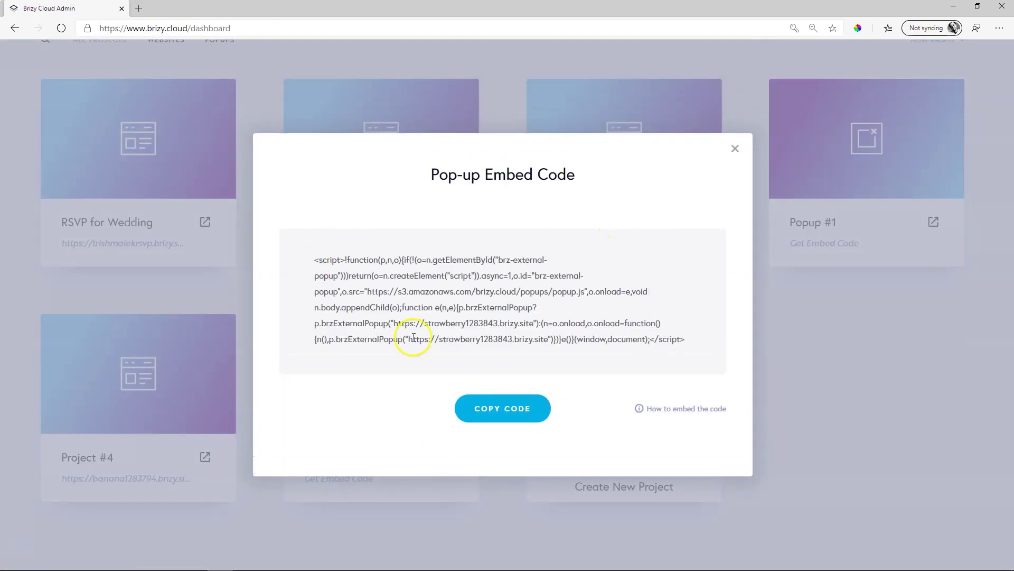
pyautogui.click(519, 415)
pyautogui.click(736, 148)
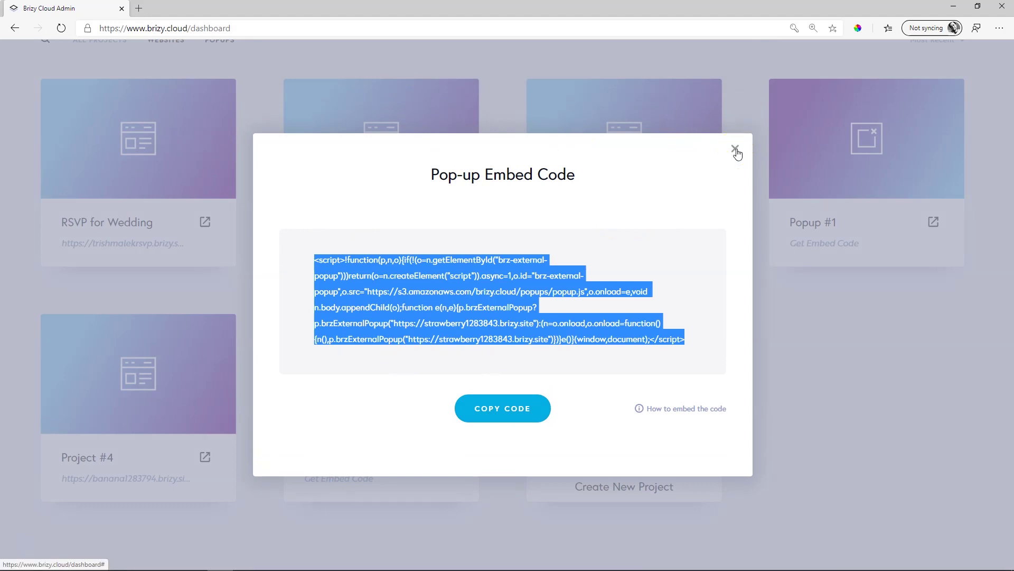
pyautogui.click(737, 150)
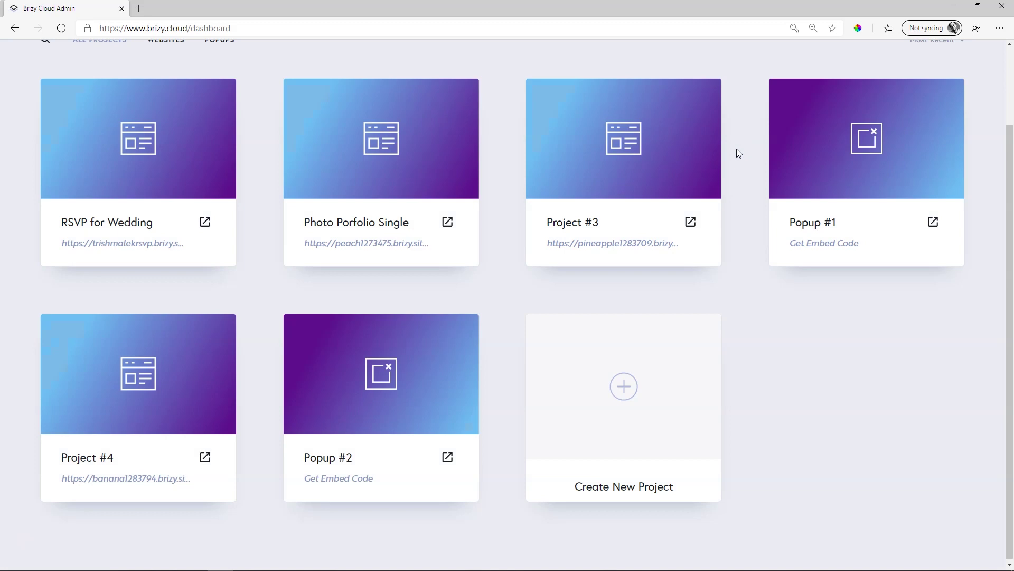
pyautogui.scroll(2, 788, 344)
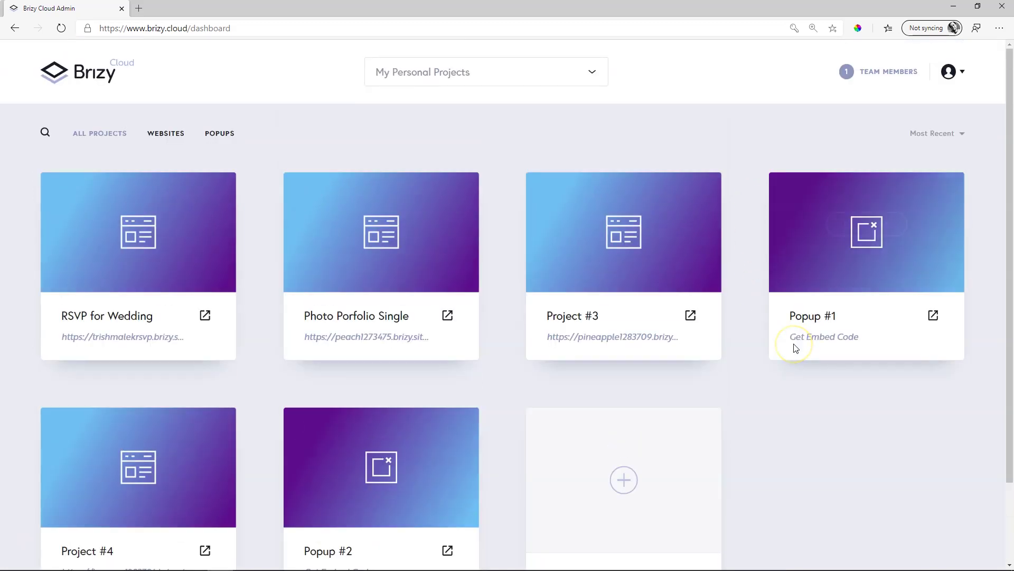